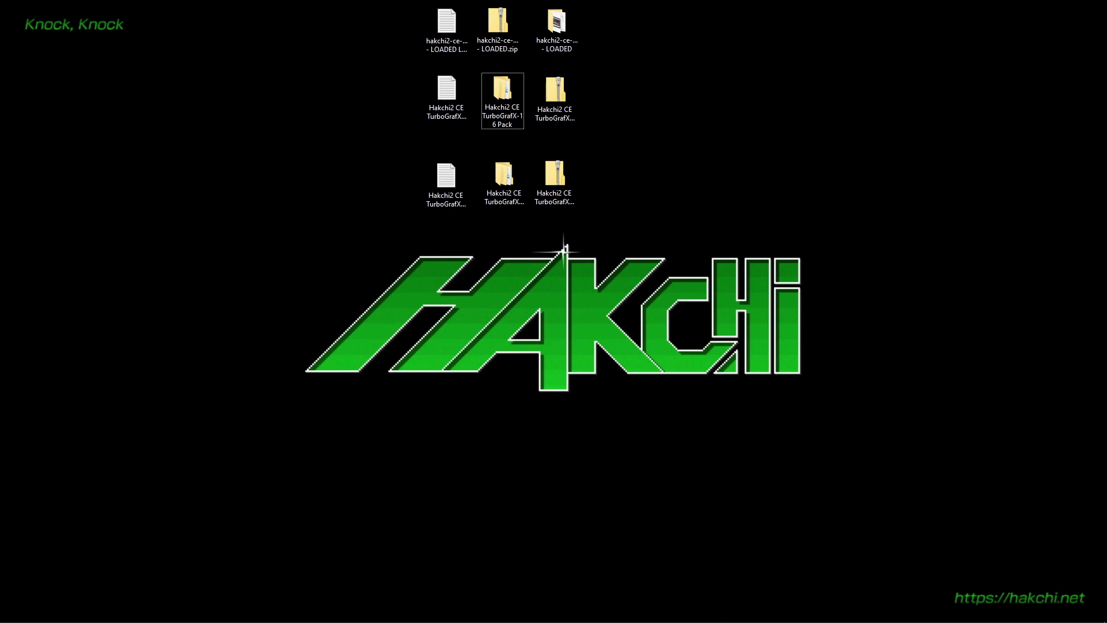
# Select the hakchi2-ce-3.8.0-debug - LOADED archive and the TurboGrafX-16 Pack folder on the desktop.
pyautogui.click(503, 36)
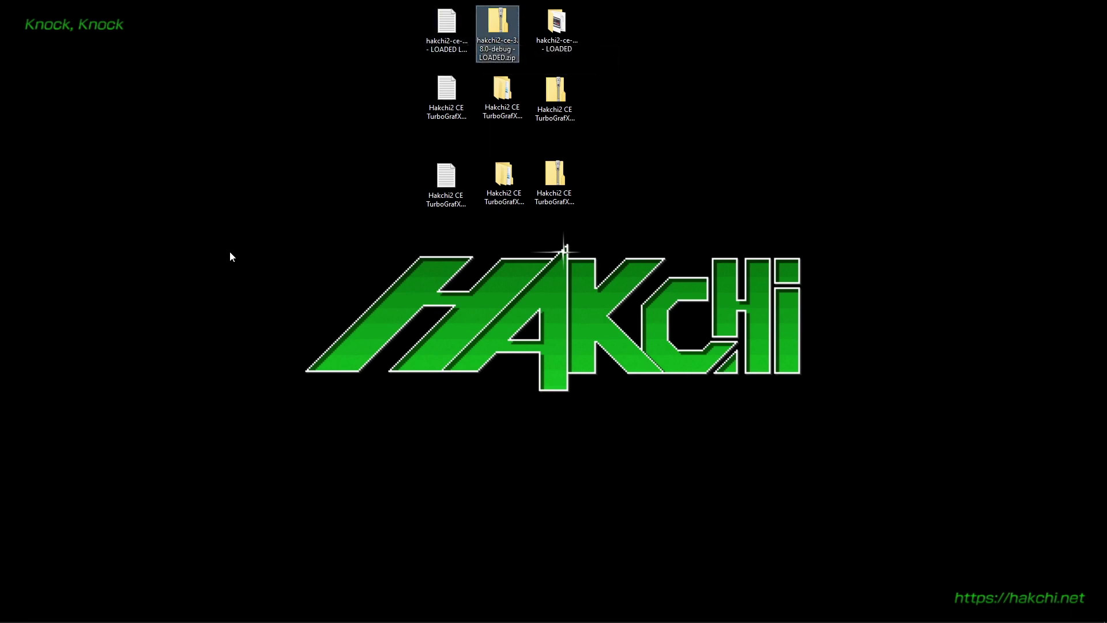
pyautogui.click(504, 95)
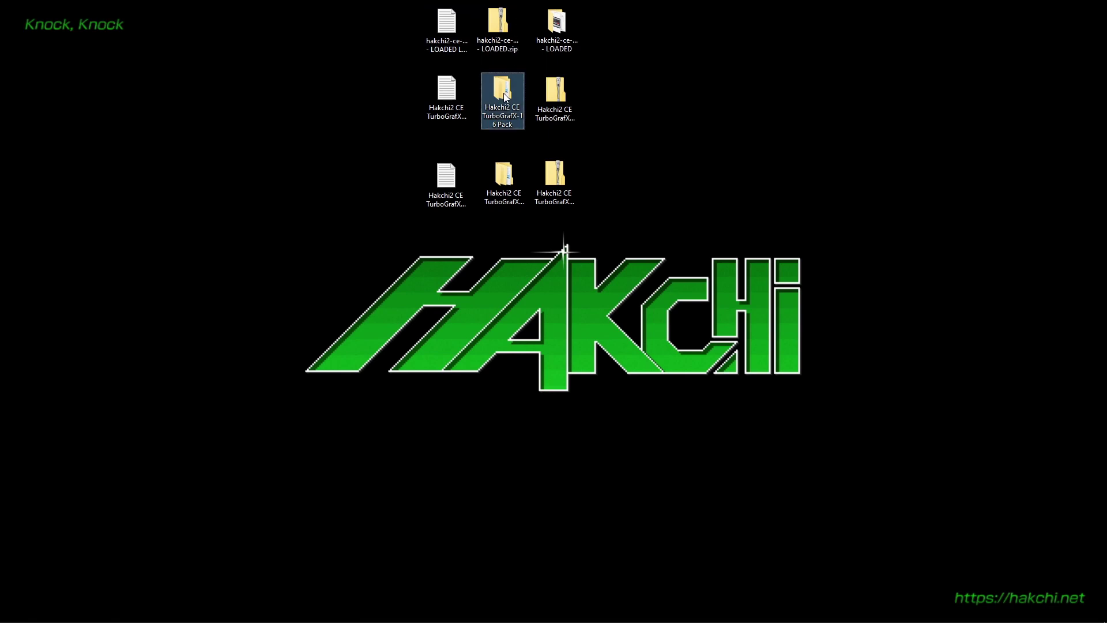
pyautogui.click(386, 125)
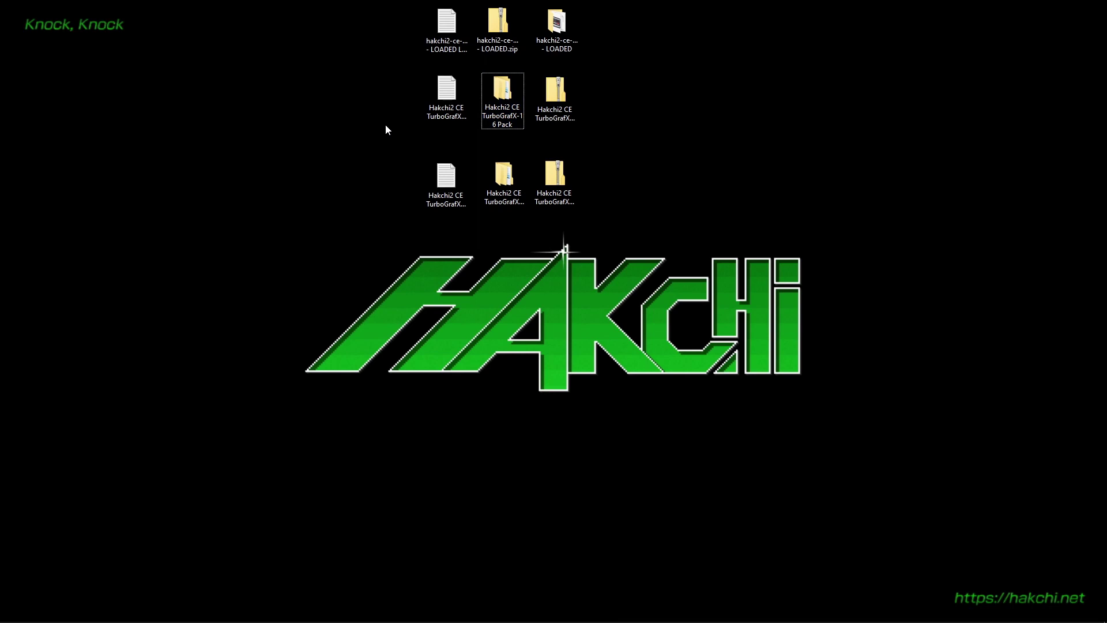
# Select the TurboGrafX-16 Pack RELOADED folder, then the TurboGrafX-16 Pack folder.
pyautogui.click(508, 188)
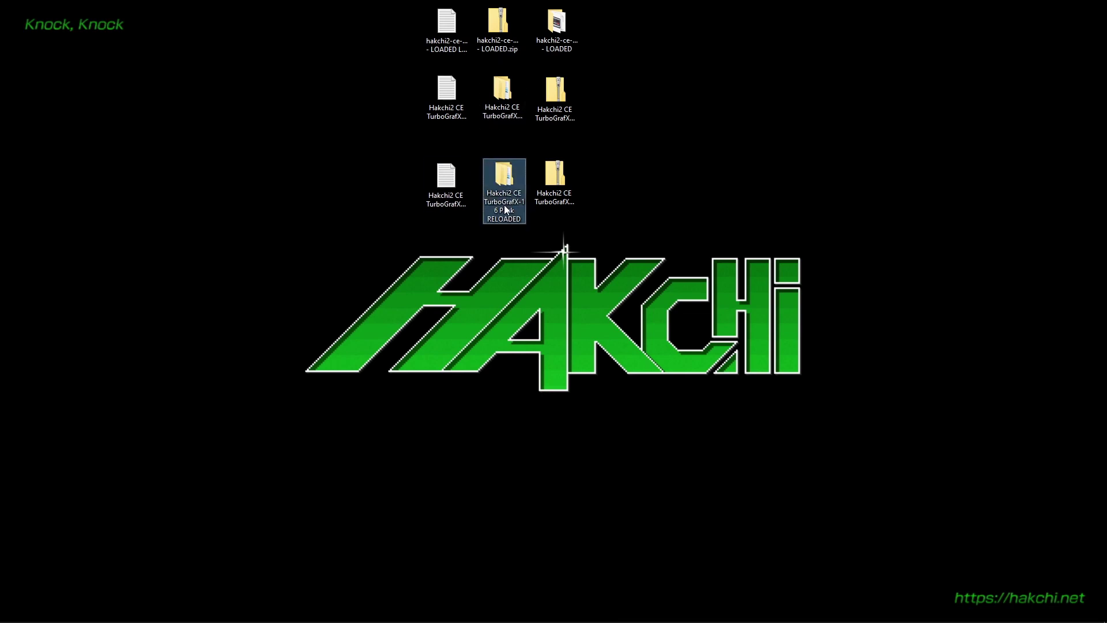
pyautogui.moveTo(504, 217)
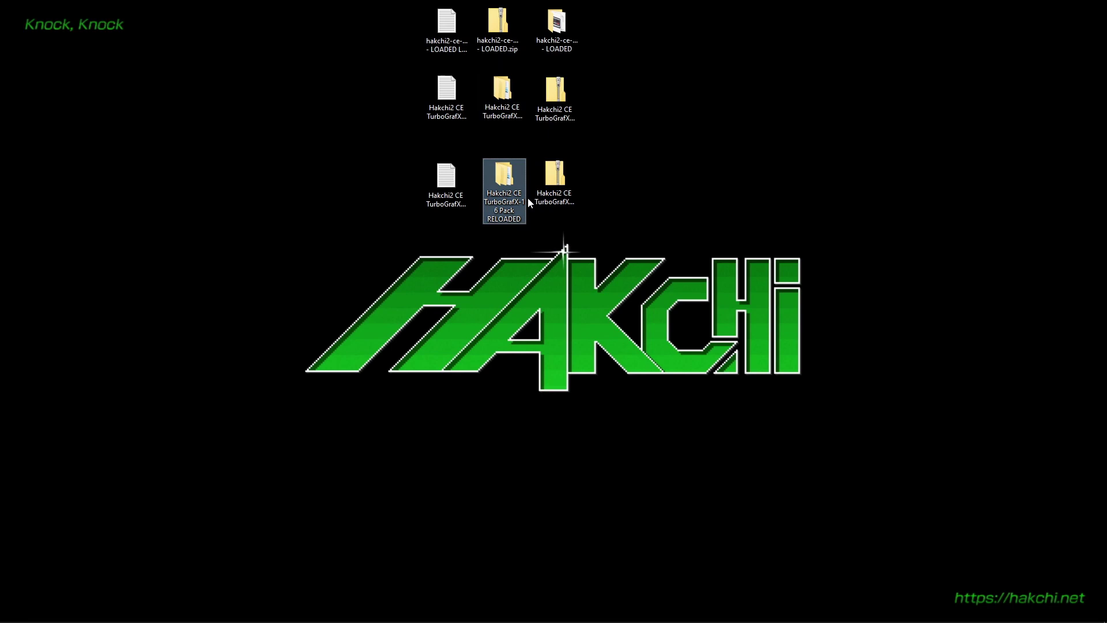
pyautogui.moveTo(511, 197)
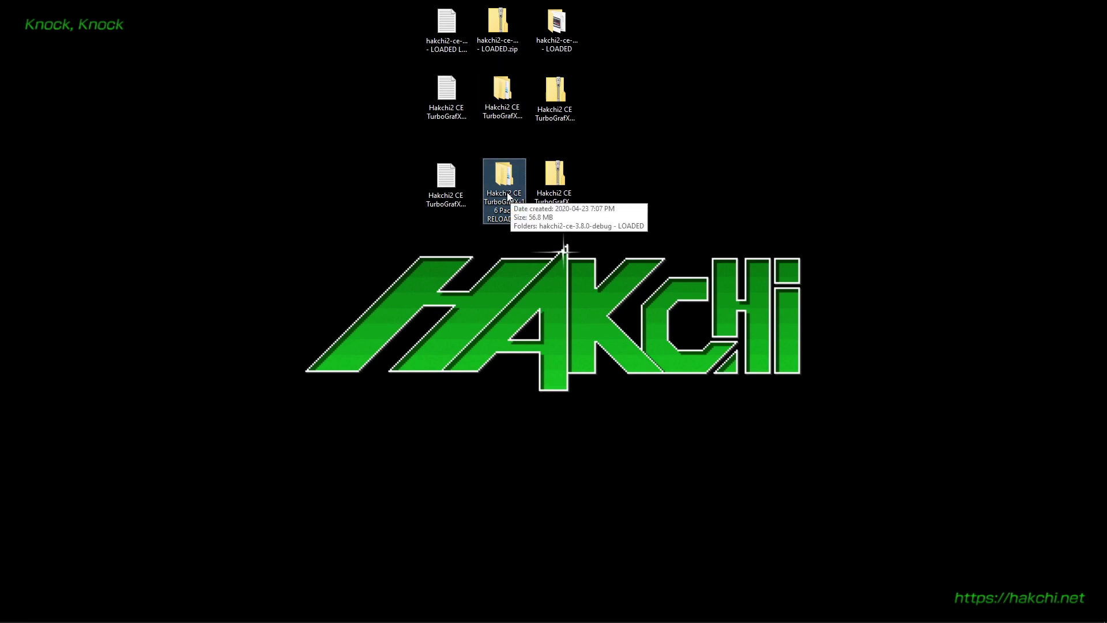
pyautogui.click(507, 80)
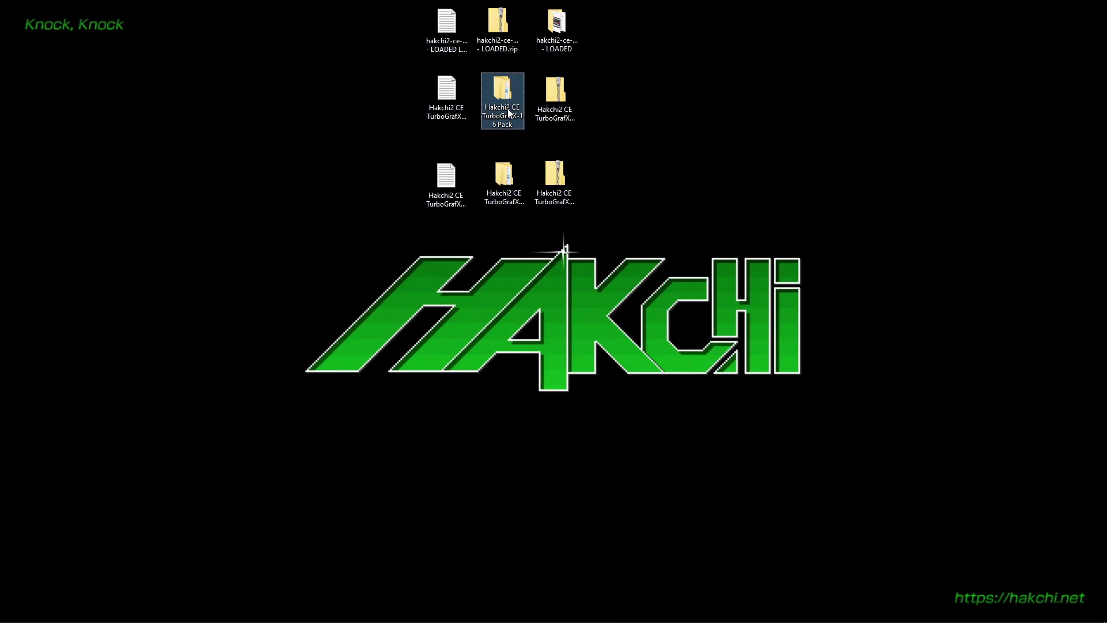
pyautogui.moveTo(508, 109)
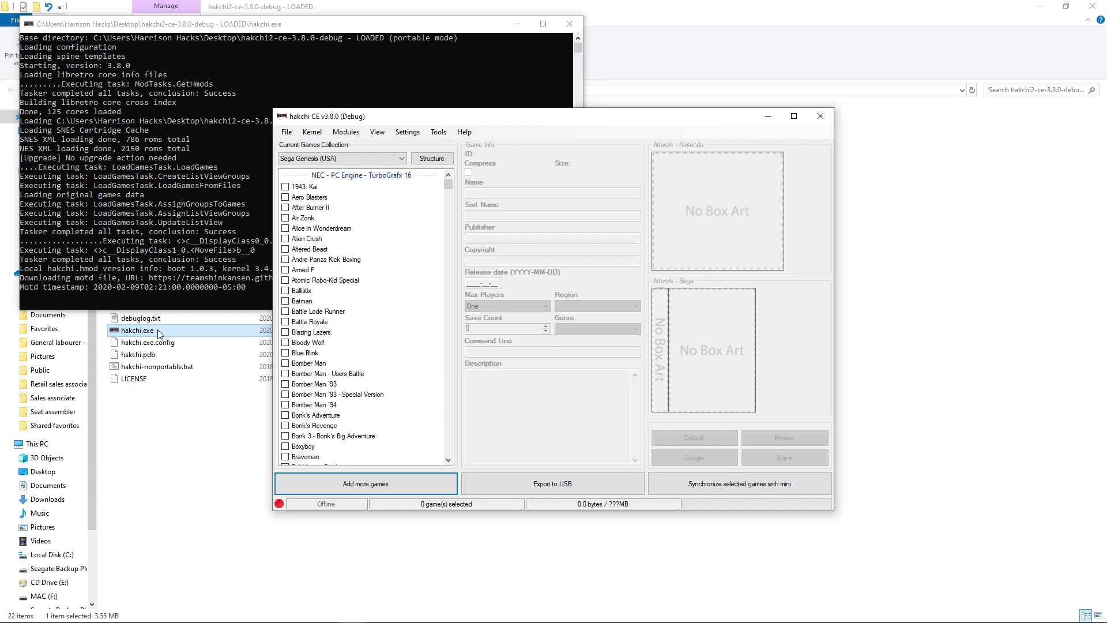
# Show 1943: Kai's details and box art in the NEC PC Engine - TurboGrafx 16 list.
pyautogui.click(297, 188)
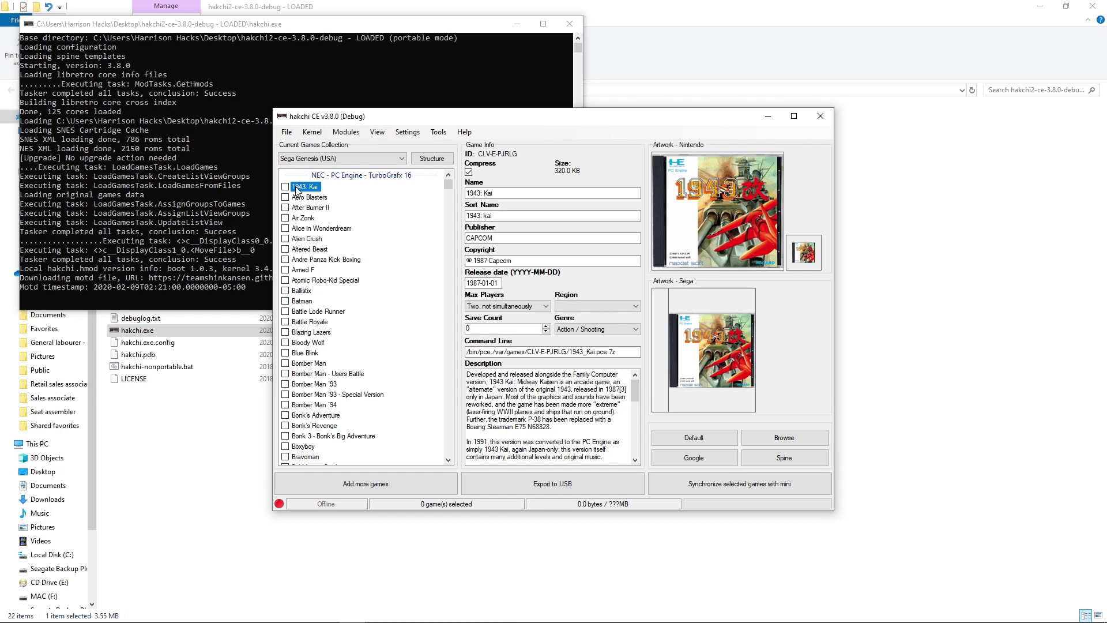
# Step through After Burner II, Alice in Wonderdream, Altered Beast, Armed F and Battle Lode Runner.
pyautogui.press('Down')
pyautogui.press('Down')
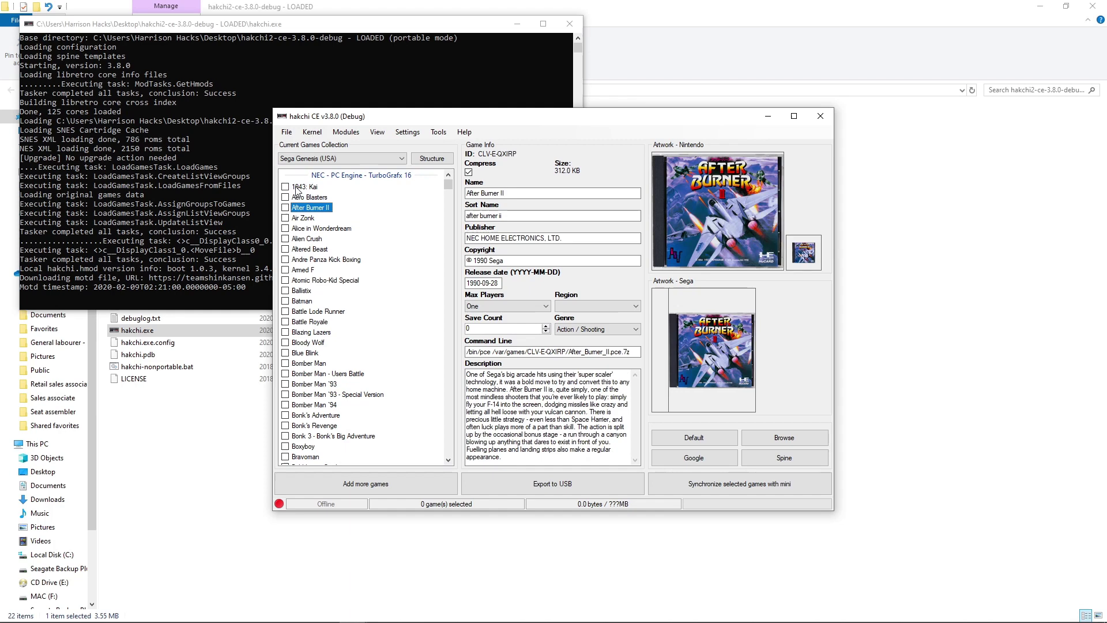
pyautogui.press('Down')
pyautogui.press('Down')
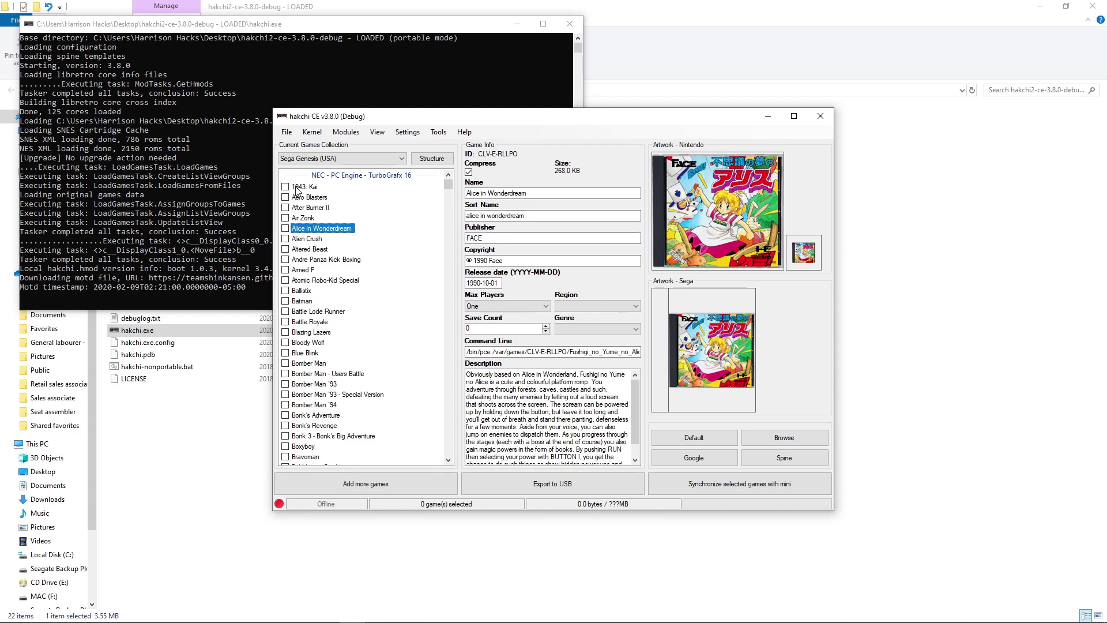
pyautogui.press('Down')
pyautogui.press('Down')
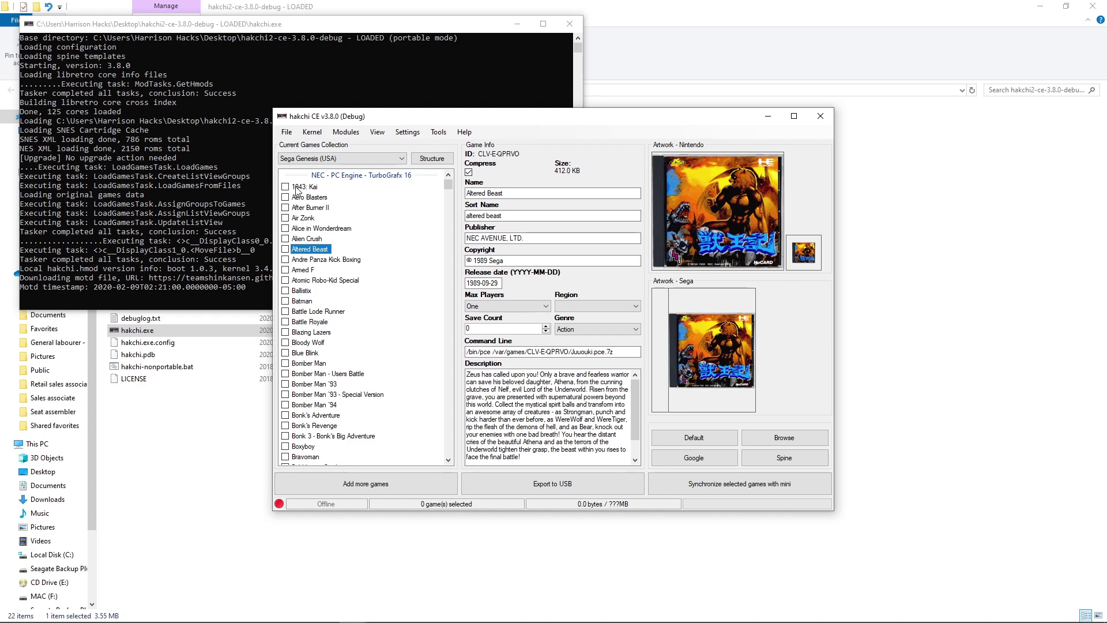
pyautogui.press('Down')
pyautogui.press('Down')
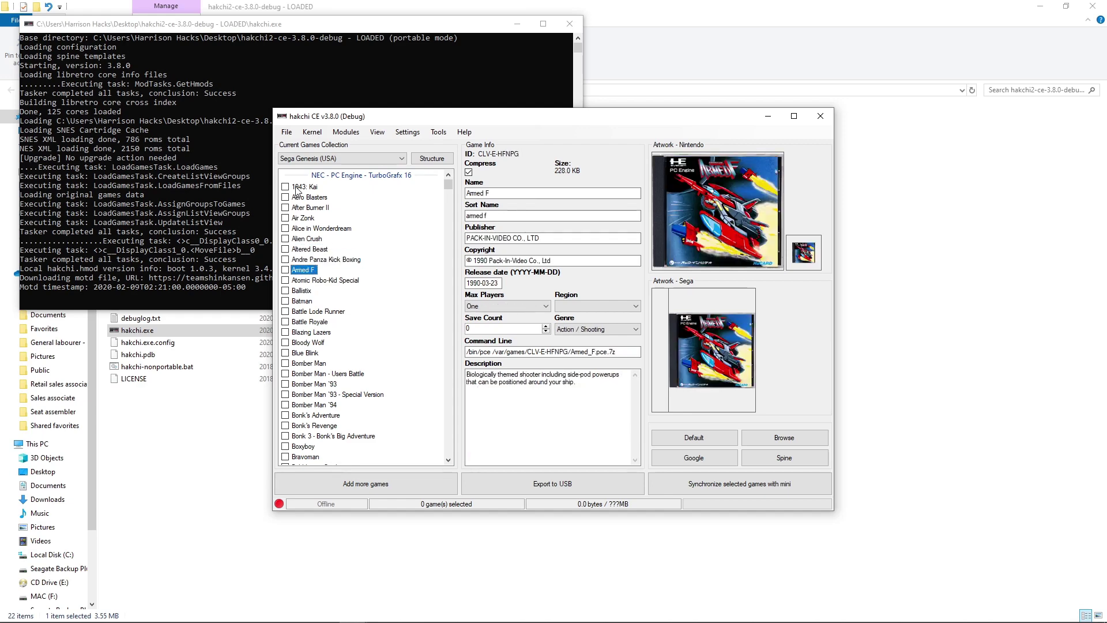
pyautogui.press('Down')
pyautogui.press('Down')
pyautogui.press('Down')
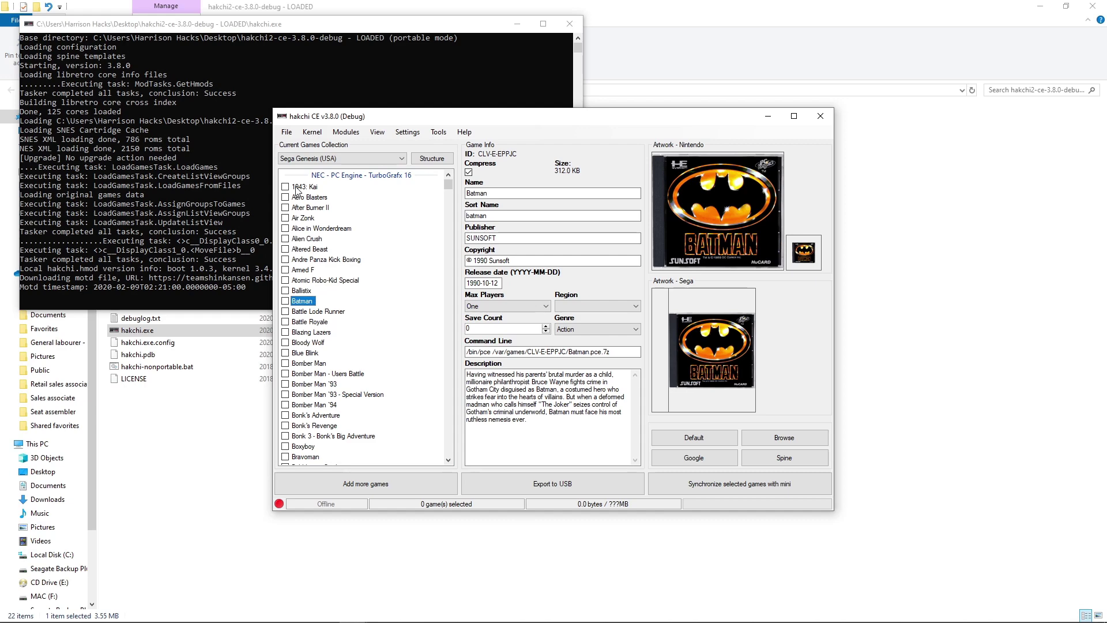
pyautogui.press('Down')
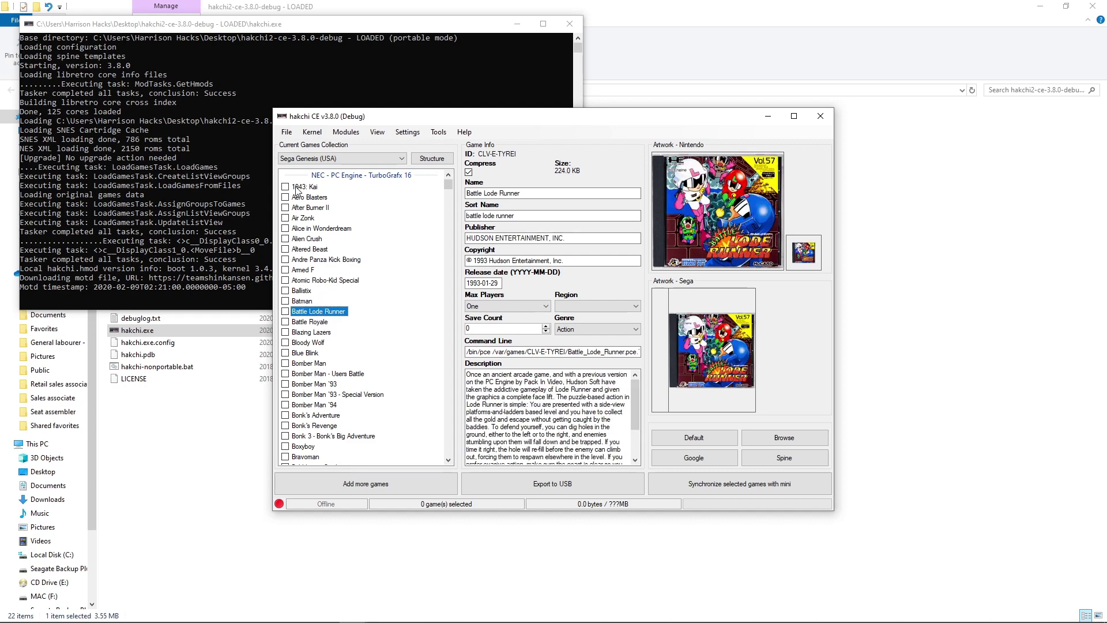
# Continue from Blue Blink through the Bomber Man games down to Moto Roader II.
pyautogui.press('Down')
pyautogui.press('Down')
pyautogui.press('Down')
pyautogui.press('Down')
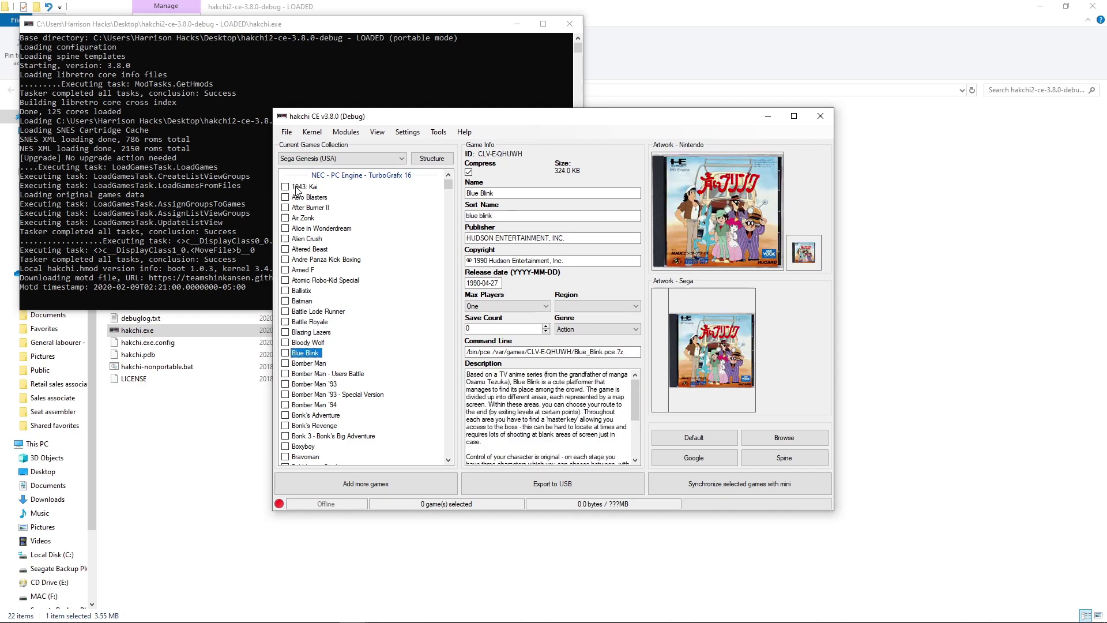
pyautogui.press('Down')
pyautogui.press('Down')
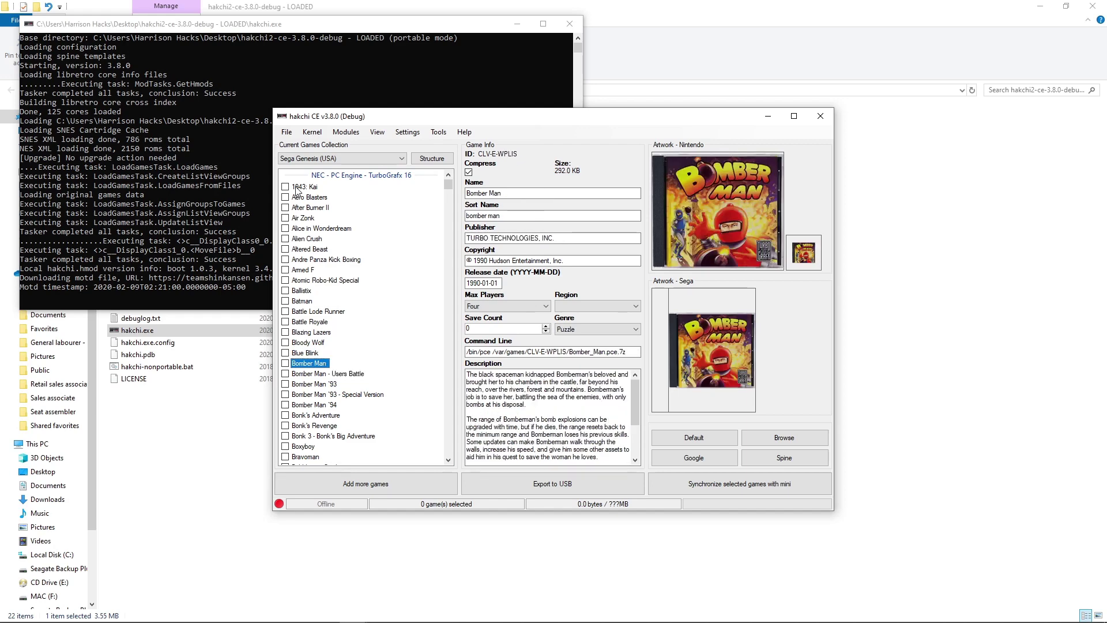
pyautogui.press('Down')
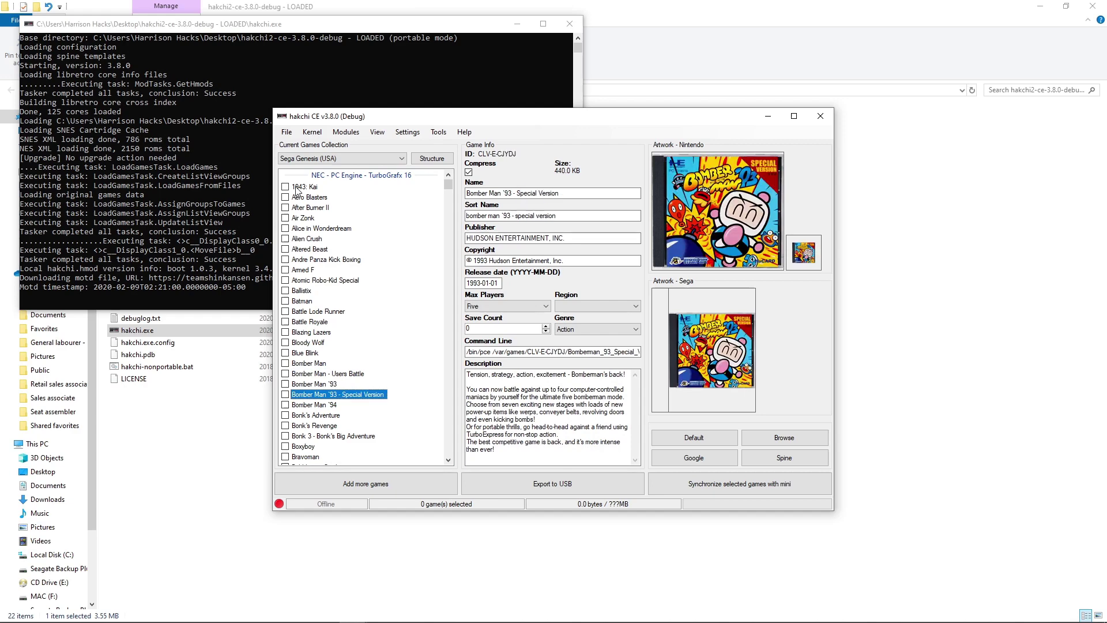
pyautogui.press('Down')
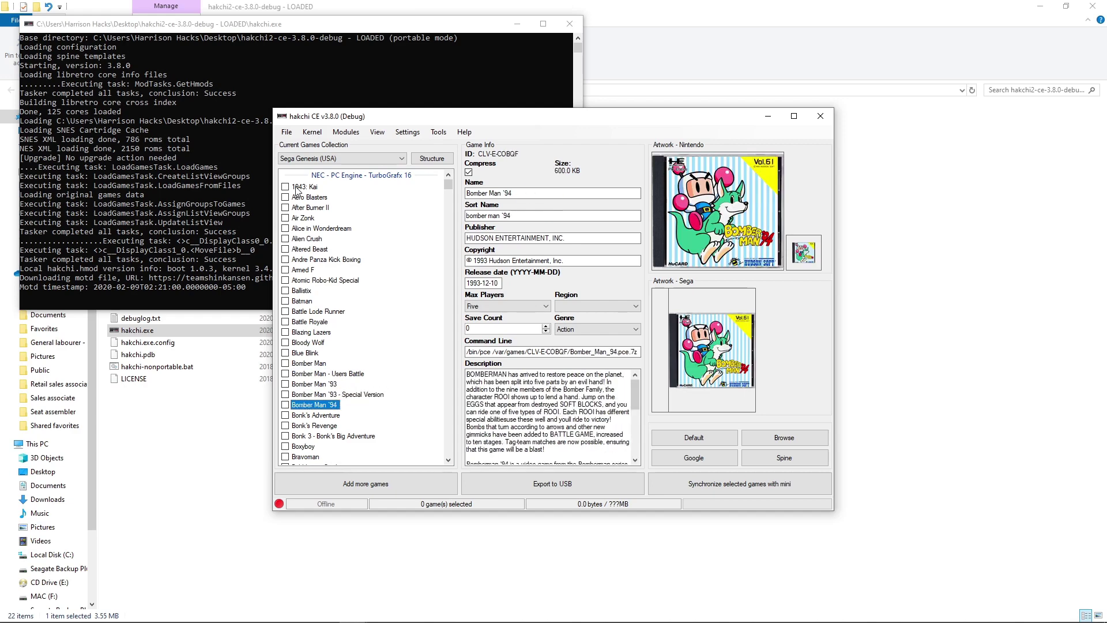
pyautogui.press('Down')
pyautogui.press('Down')
pyautogui.press('Down')
pyautogui.press('Down')
pyautogui.press('Down')
pyautogui.press('Down')
pyautogui.press('Down')
pyautogui.press('Down')
pyautogui.press('Down')
pyautogui.press('Down')
pyautogui.press('Down')
pyautogui.press('Down')
pyautogui.press('Down')
pyautogui.press('Down')
pyautogui.press('Down')
pyautogui.press('Down')
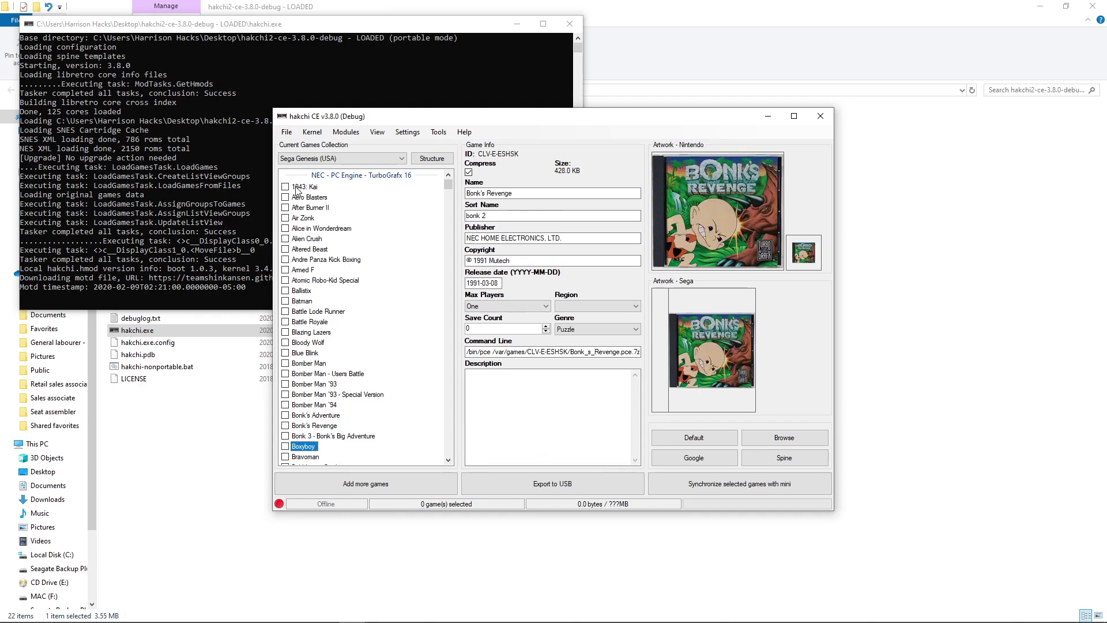
pyautogui.press('Down')
pyautogui.press('Down')
pyautogui.press('Down')
pyautogui.press('Down')
pyautogui.press('Down')
pyautogui.press('Down')
pyautogui.press('Down')
pyautogui.press('Down')
pyautogui.press('Down')
pyautogui.press('Down')
pyautogui.press('Down')
pyautogui.press('Down')
pyautogui.press('Down')
pyautogui.press('Down')
pyautogui.press('Down')
pyautogui.press('Down')
pyautogui.press('Down')
pyautogui.press('Down')
pyautogui.press('Down')
pyautogui.press('Down')
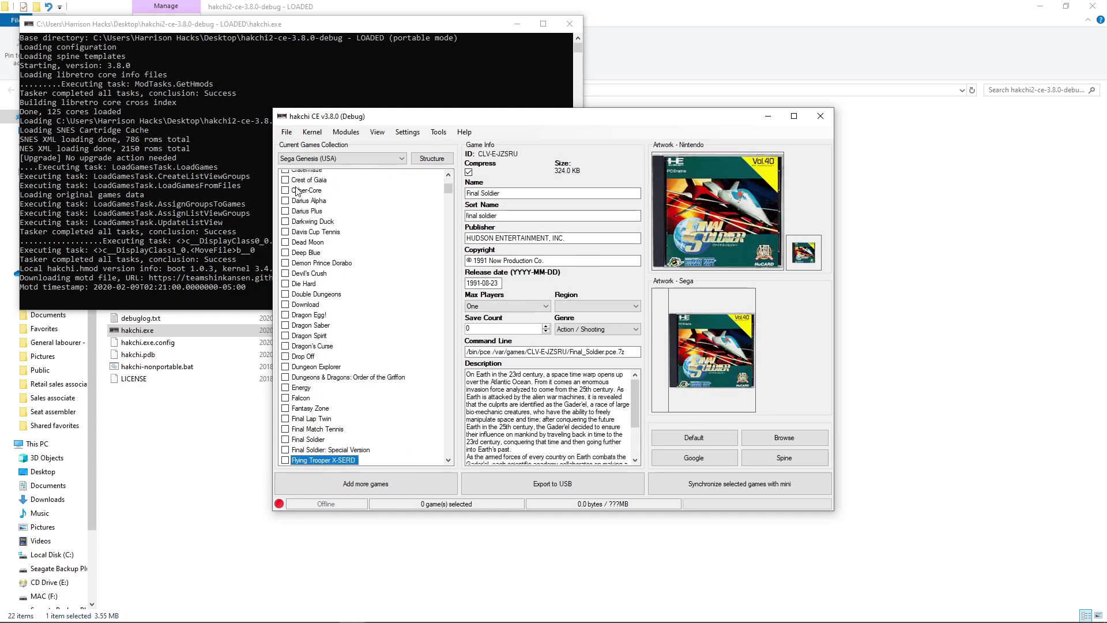
pyautogui.press('Down')
pyautogui.press('Down')
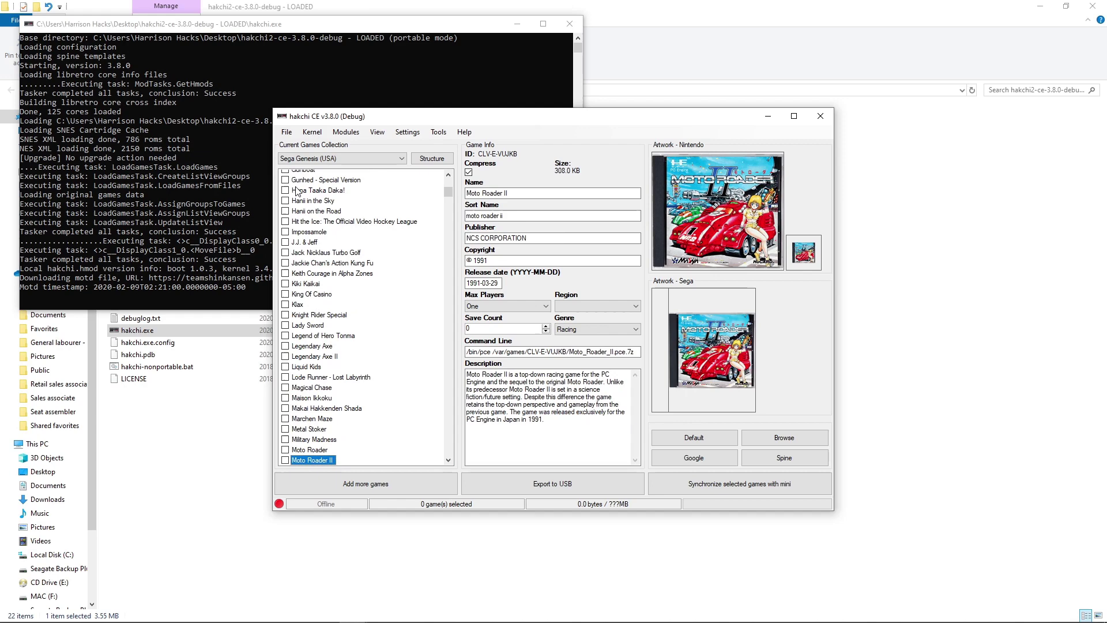
# Range-select 1943: Kai through Zipang and untick the accidentally checked games.
pyautogui.moveTo(447, 194); pyautogui.dragTo(455, 177)
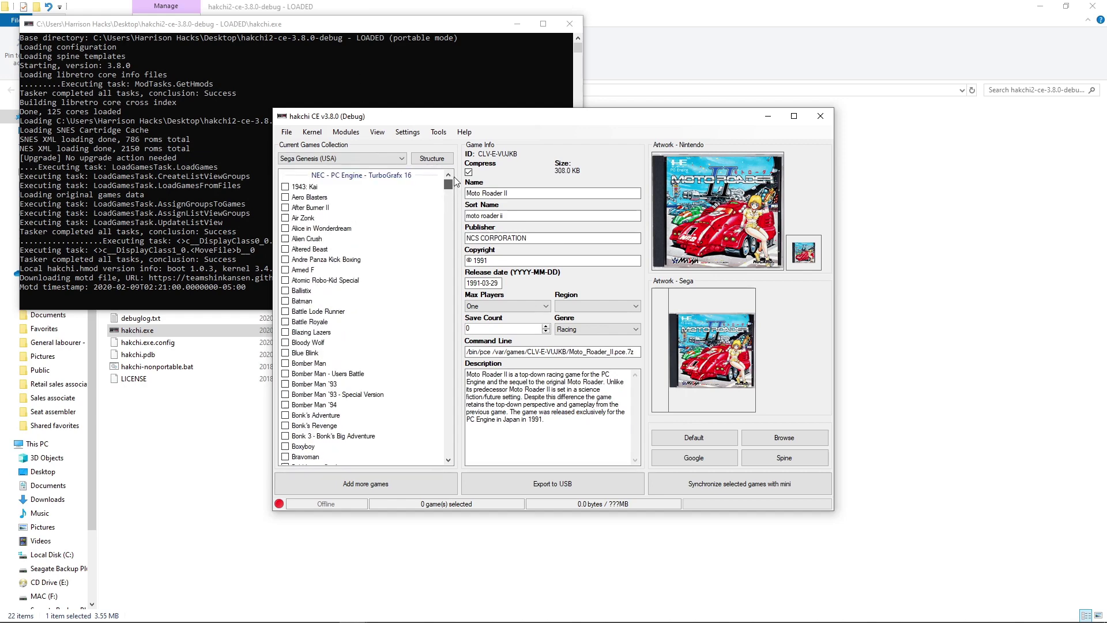
pyautogui.click(310, 187)
pyautogui.scroll(-7, 325, 283)
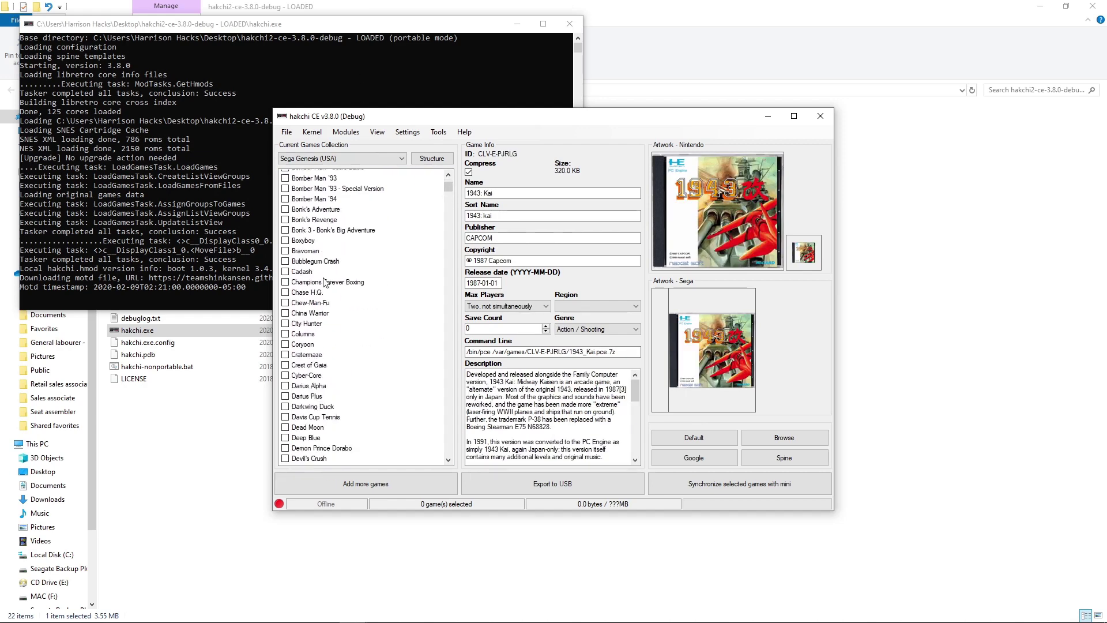
pyautogui.scroll(-20, 325, 283)
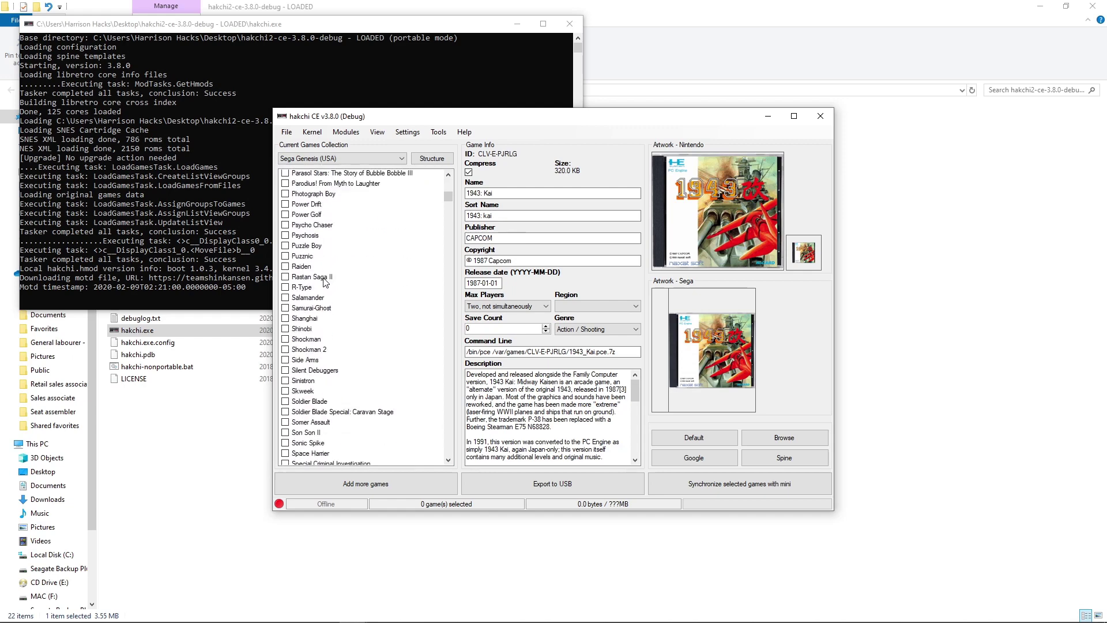
pyautogui.scroll(-20, 325, 283)
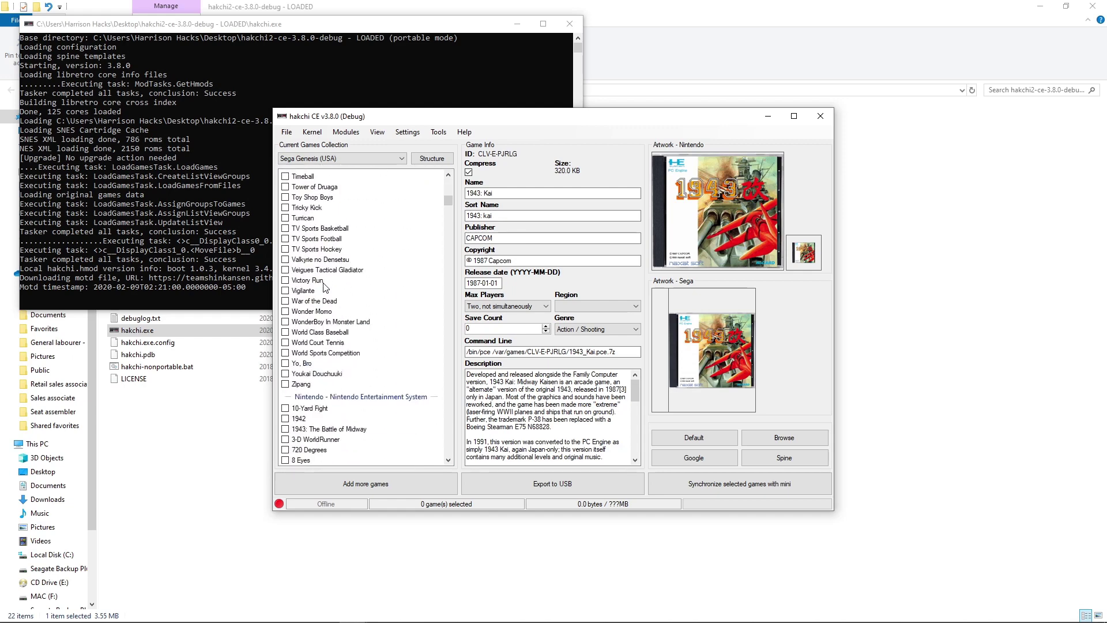
pyautogui.keyDown('shift'); pyautogui.click(284, 388); pyautogui.keyUp('shift')
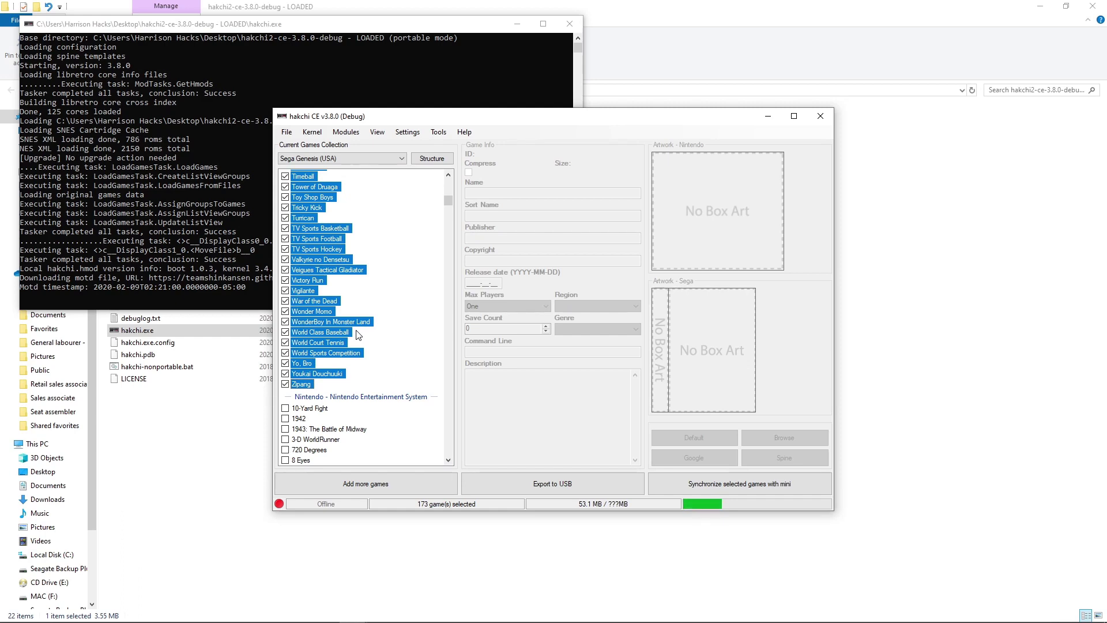
pyautogui.click(285, 384)
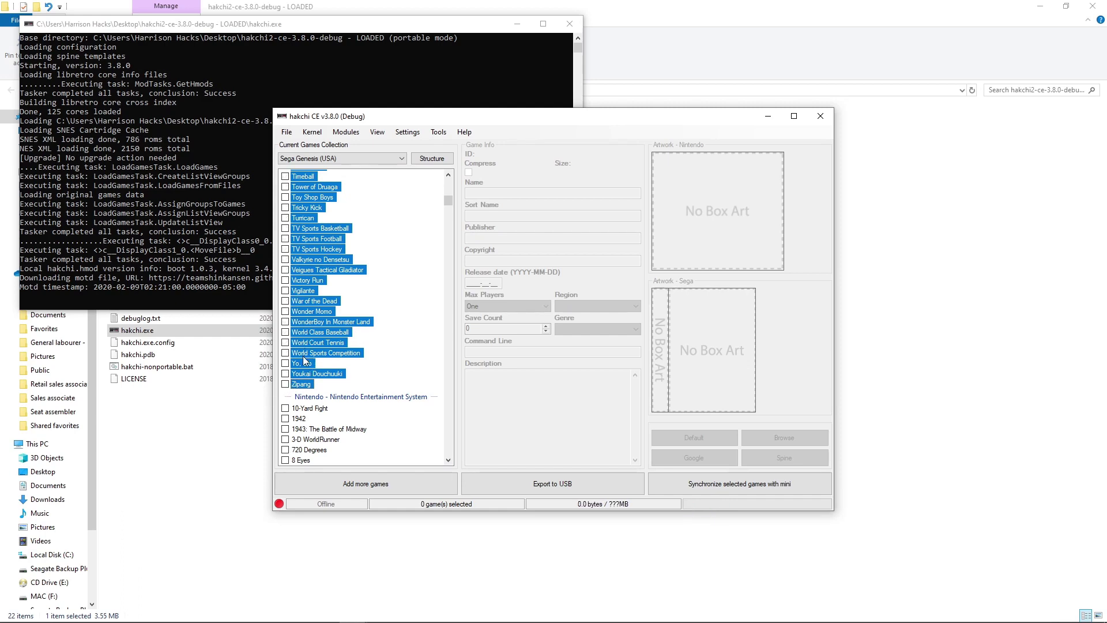
# Move from World Sports Competition up the game list to 1943: Kai.
pyautogui.click(313, 353)
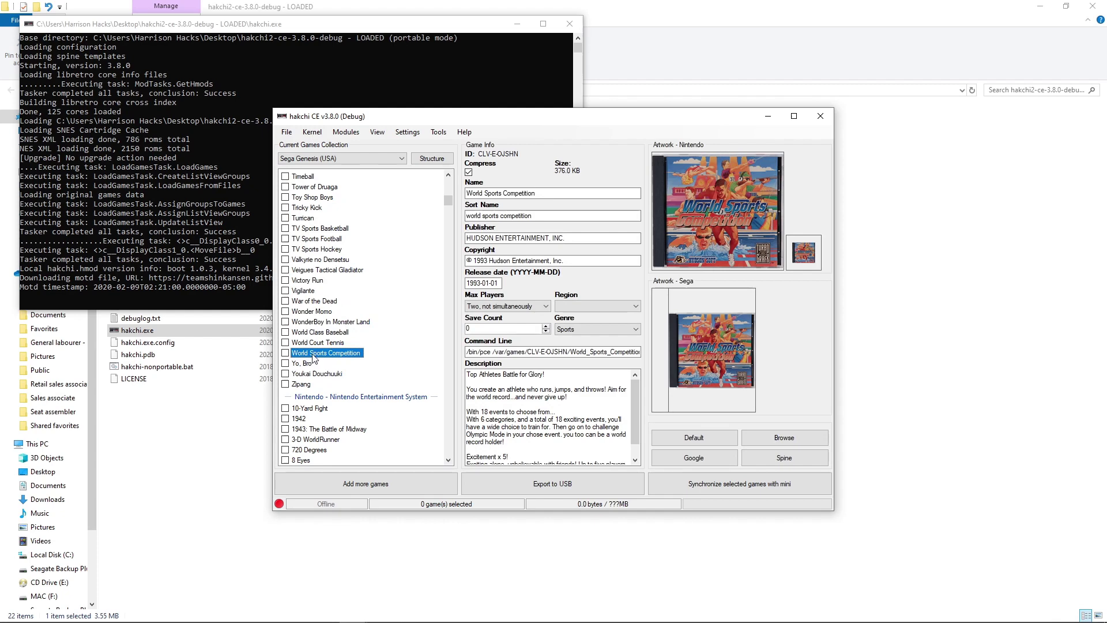
pyautogui.press('Down')
pyautogui.press('Down')
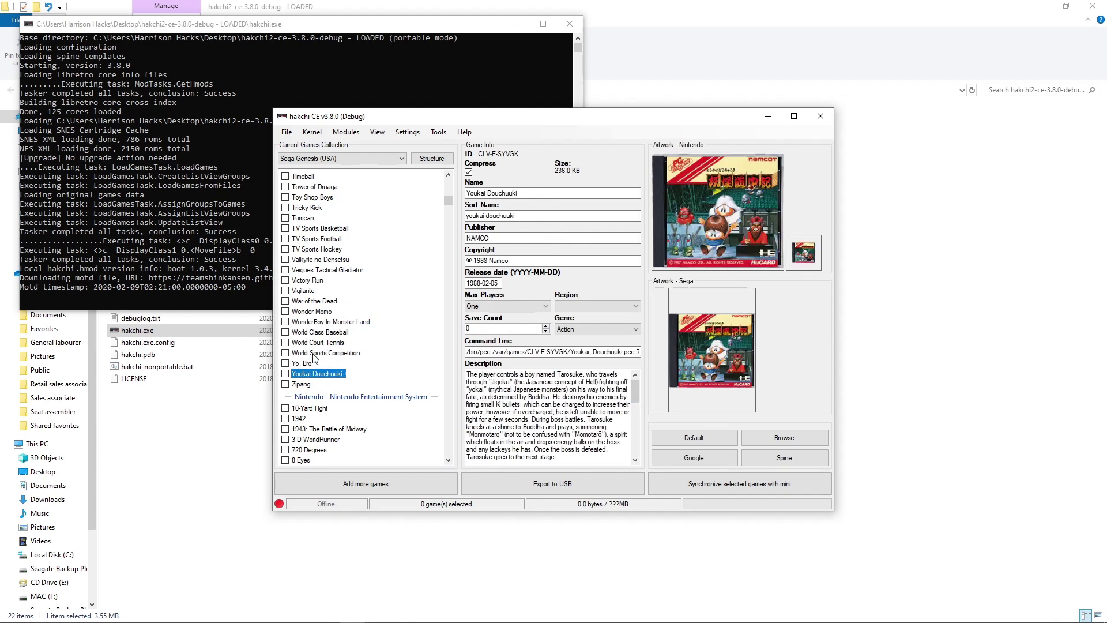
pyautogui.press('Down')
pyautogui.press('Up')
pyautogui.press('Up')
pyautogui.press('Up')
pyautogui.press('Up')
pyautogui.press('Up')
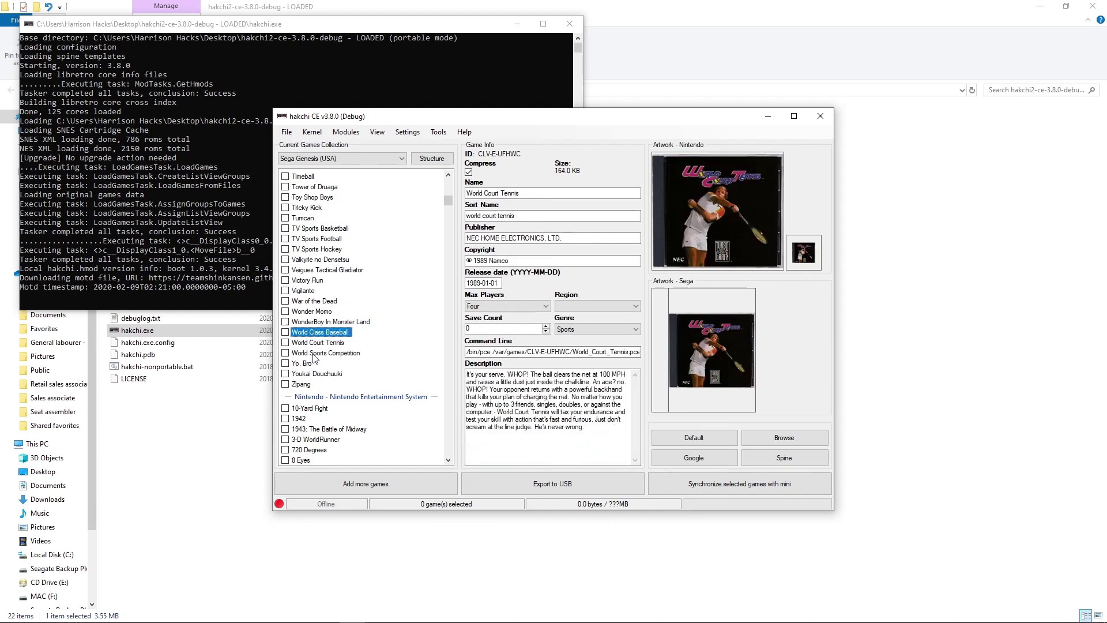
pyautogui.press('Up')
pyautogui.press('Up')
pyautogui.press('Up')
pyautogui.press('Up')
pyautogui.press('Up')
pyautogui.press('Up')
pyautogui.press('Up')
pyautogui.press('Up')
pyautogui.press('Up')
pyautogui.press('Up')
pyautogui.press('Up')
pyautogui.press('Up')
pyautogui.press('Up')
pyautogui.press('Up')
pyautogui.press('Up')
pyautogui.press('Up')
pyautogui.press('Up')
pyautogui.press('Up')
pyautogui.press('Up')
pyautogui.press('Up')
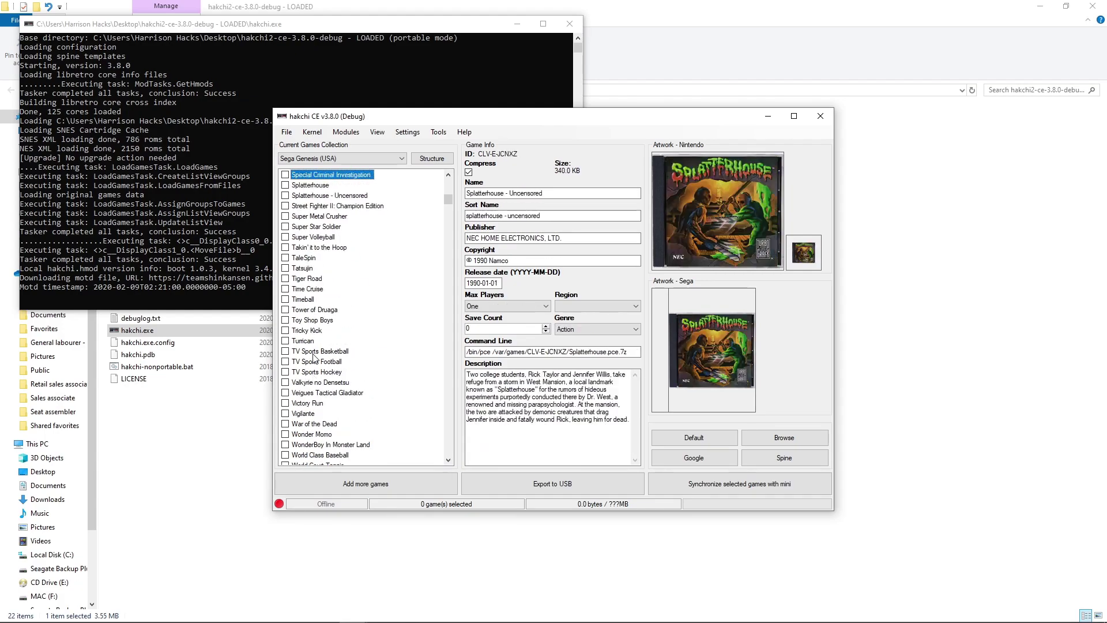
pyautogui.press('Up')
pyautogui.press('Up')
pyautogui.press('Up')
pyautogui.press('Up')
pyautogui.press('Up')
pyautogui.press('Up')
pyautogui.press('Up')
pyautogui.press('Up')
pyautogui.press('Up')
pyautogui.press('Up')
pyautogui.press('Up')
pyautogui.press('Up')
pyautogui.press('Up')
pyautogui.press('Up')
pyautogui.press('Up')
pyautogui.press('Up')
pyautogui.press('Up')
pyautogui.press('Up')
pyautogui.press('Up')
pyautogui.press('Up')
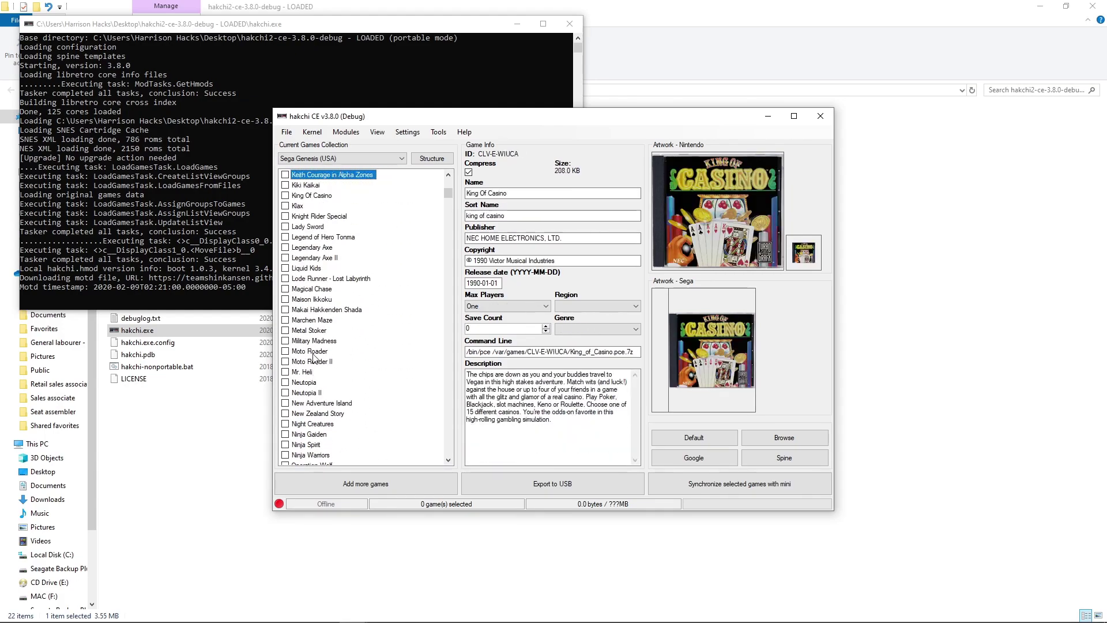
pyautogui.press('Up')
pyautogui.press('Up')
pyautogui.press('Up')
pyautogui.press('Up')
pyautogui.press('Up')
pyautogui.press('Up')
pyautogui.press('Up')
pyautogui.press('Up')
pyautogui.press('Up')
pyautogui.press('Up')
pyautogui.press('Up')
pyautogui.press('Up')
pyautogui.press('Up')
pyautogui.press('Up')
pyautogui.press('Up')
pyautogui.press('Up')
pyautogui.press('Up')
pyautogui.press('Up')
pyautogui.press('Up')
pyautogui.press('Up')
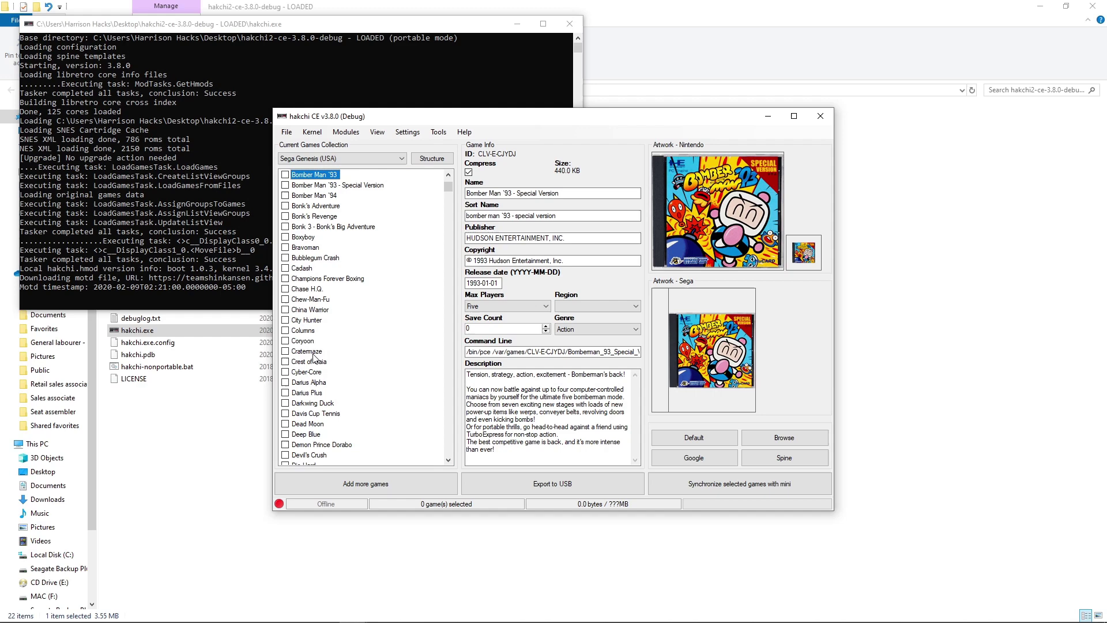
pyautogui.press('Up')
pyautogui.press('Up')
pyautogui.press('Up')
pyautogui.press('Up')
pyautogui.press('Up')
pyautogui.press('Up')
pyautogui.press('Up')
pyautogui.press('Up')
pyautogui.press('Up')
pyautogui.press('Up')
pyautogui.press('Up')
pyautogui.press('Up')
pyautogui.press('Up')
pyautogui.press('Up')
pyautogui.press('Up')
pyautogui.press('Up')
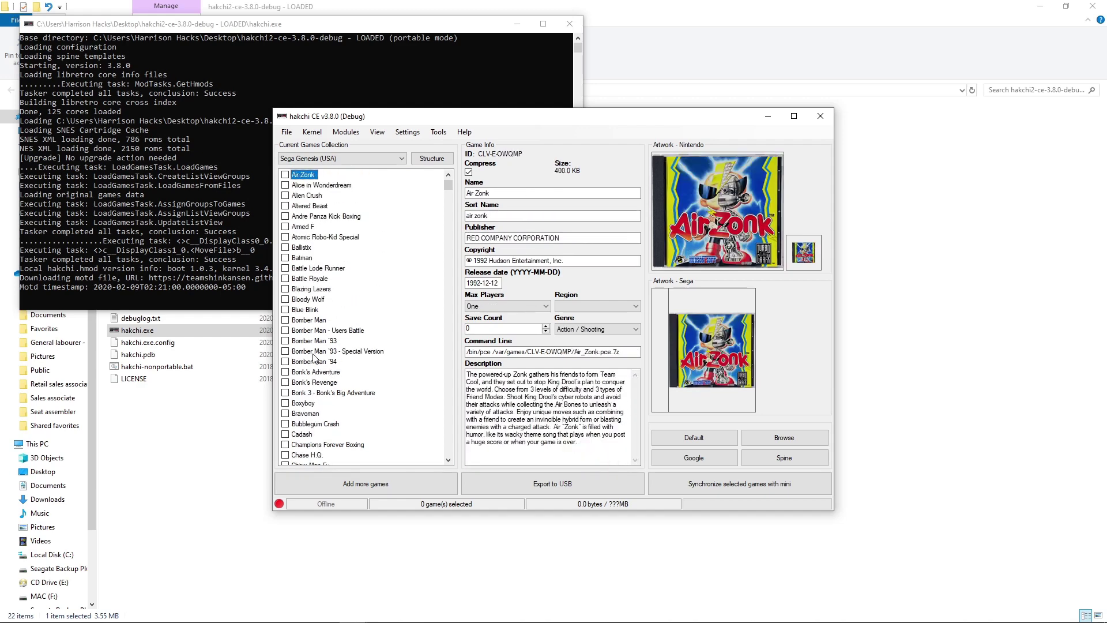
pyautogui.press('Up')
pyautogui.press('Up')
pyautogui.press('Up')
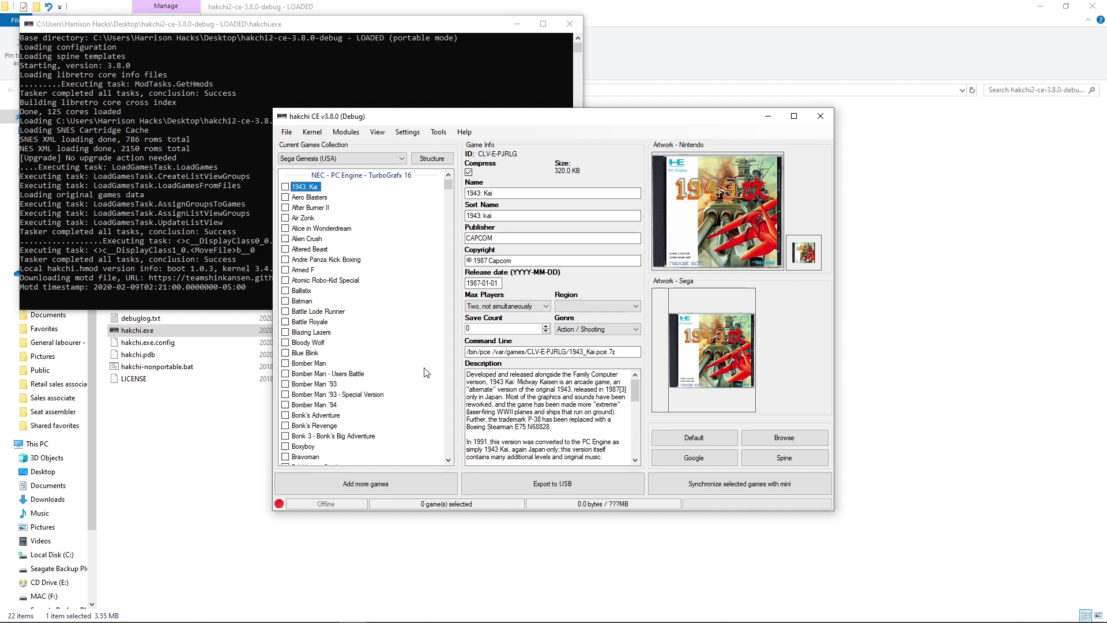
# Inspect 1943: Kai's command line, view Air Zonk, then return to 1943: Kai.
pyautogui.click(486, 352)
pyautogui.click(304, 218)
pyautogui.click(306, 189)
# Assign the Beetle PCE Fast core to 1943: Kai in the emulation core chooser and apply it.
pyautogui.rightClick(306, 192)
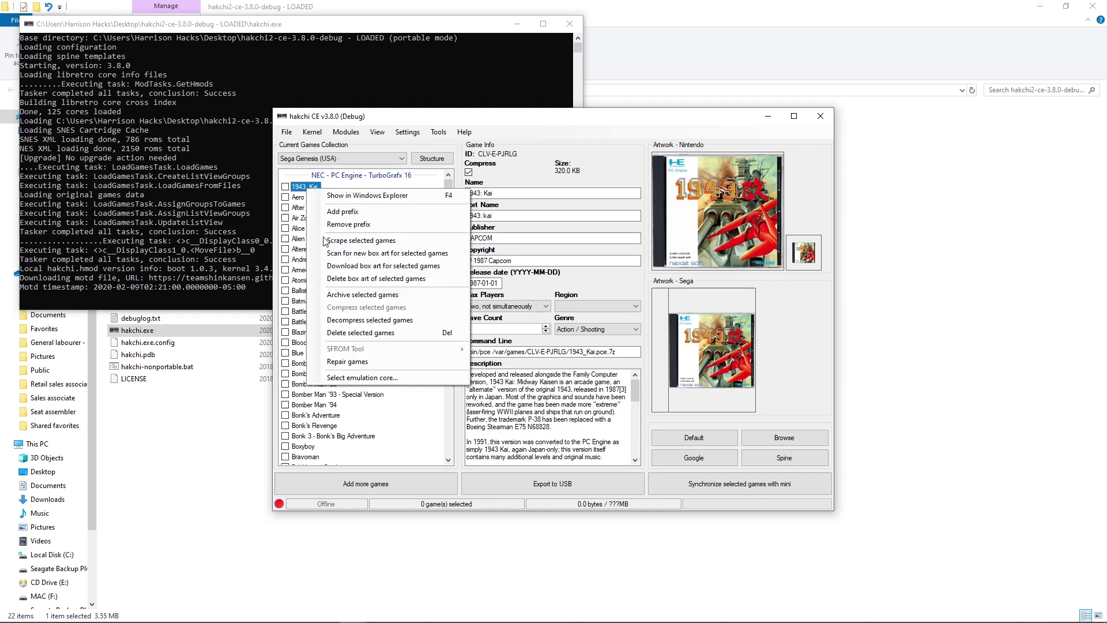
pyautogui.click(352, 378)
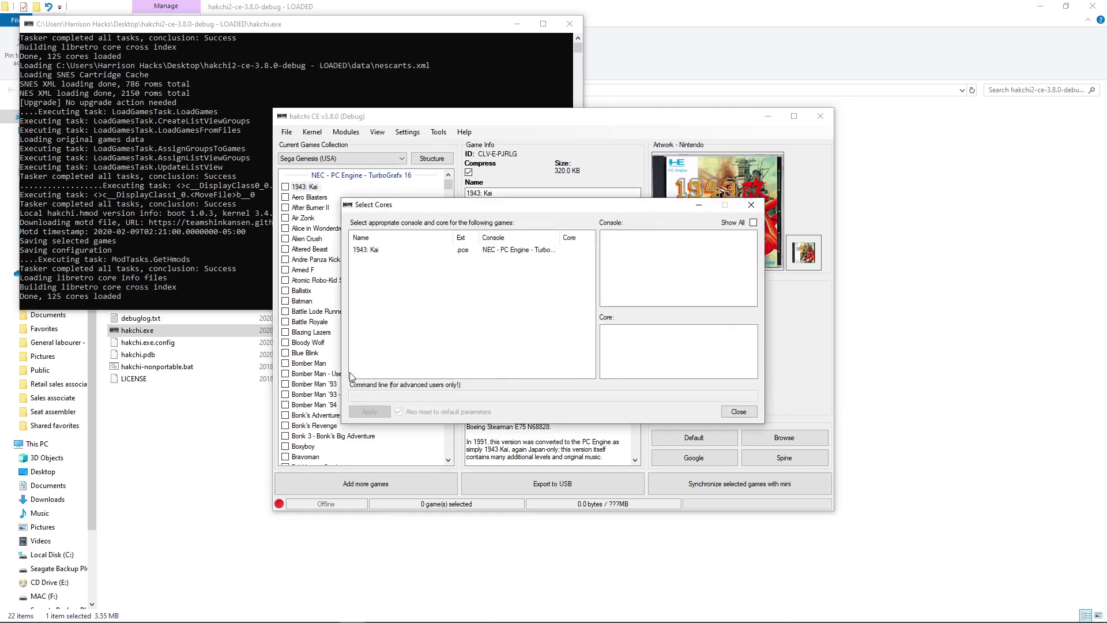
pyautogui.click(370, 254)
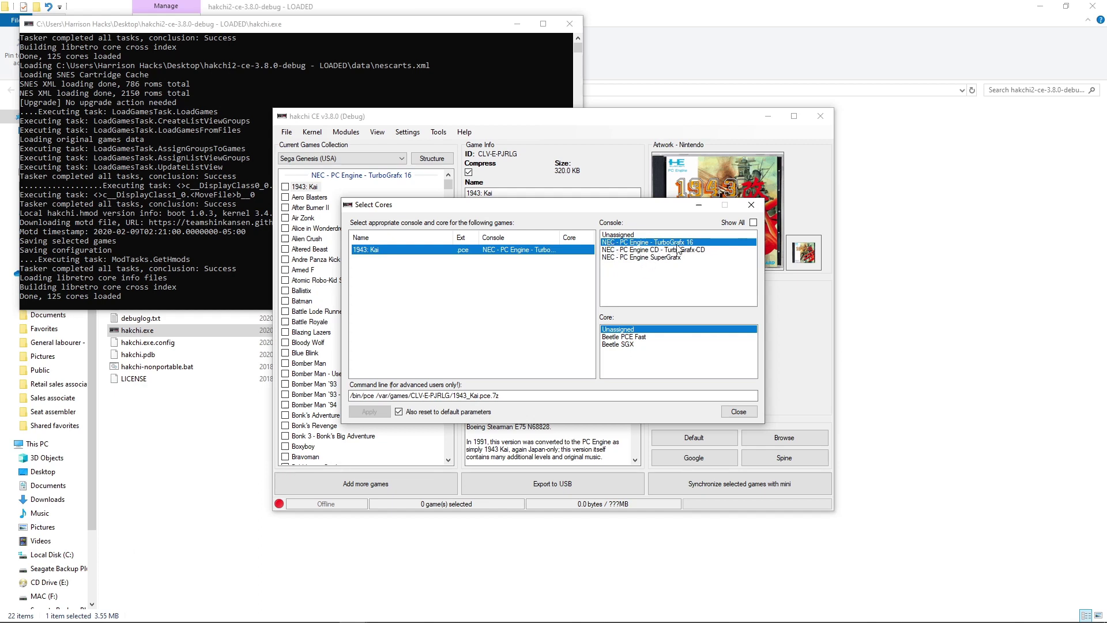
pyautogui.click(626, 337)
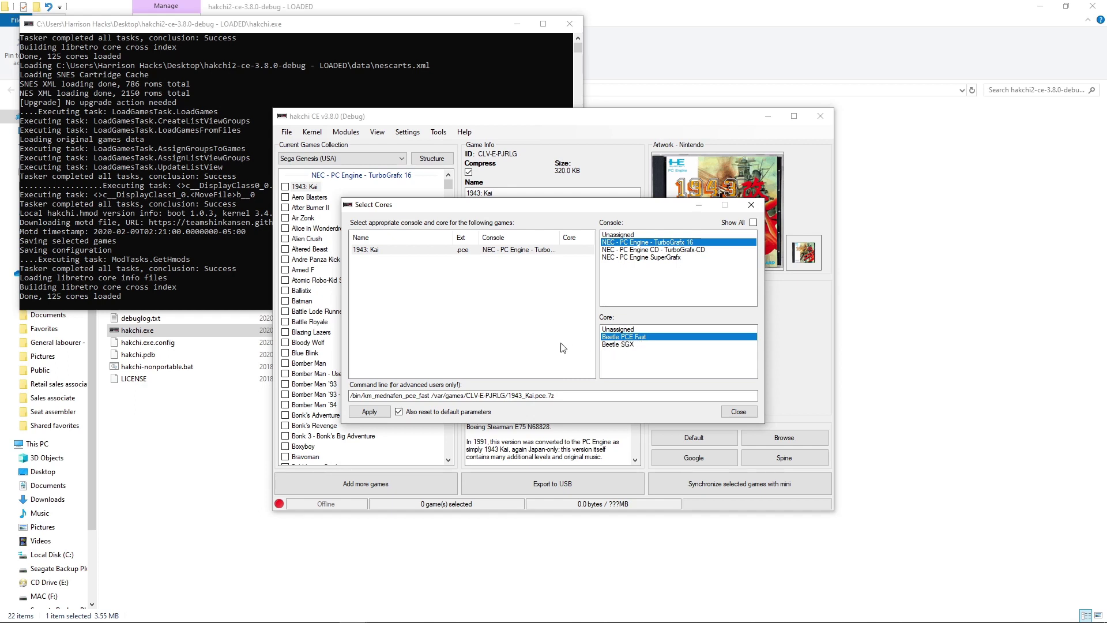
pyautogui.click(372, 412)
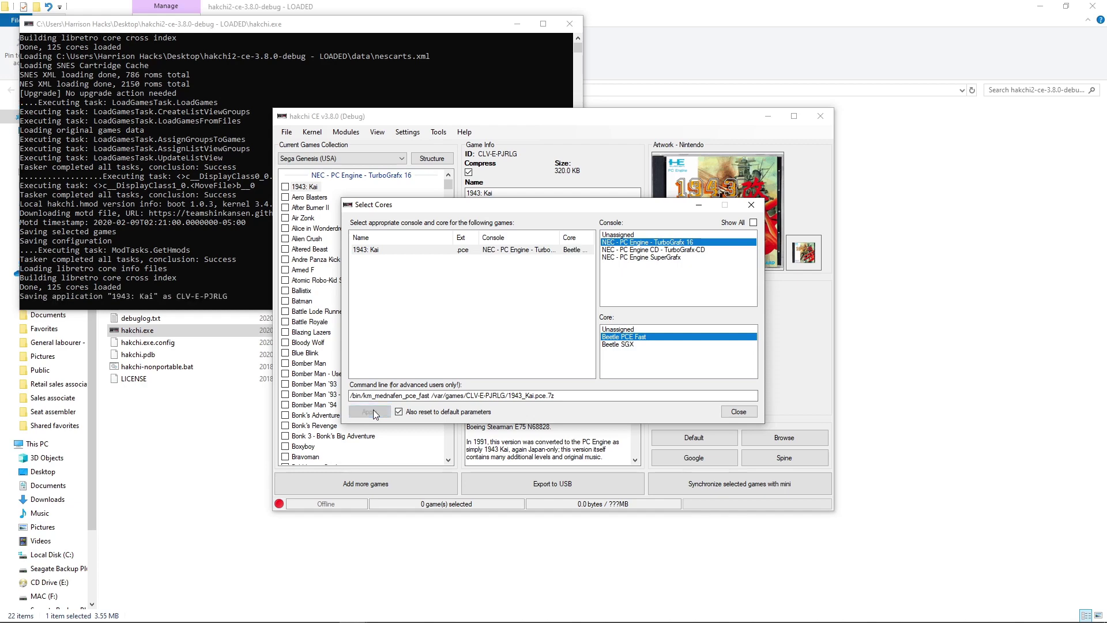
pyautogui.click(749, 412)
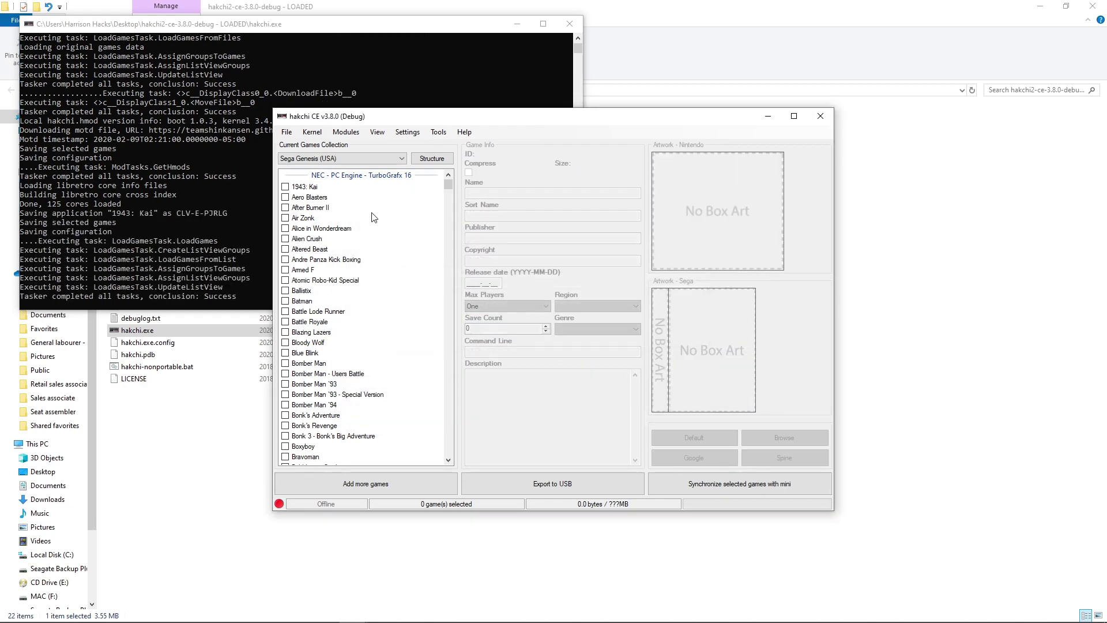
# Compare Aero Blasters' details with 1943: Kai's updated command line.
pyautogui.click(311, 197)
pyautogui.click(306, 187)
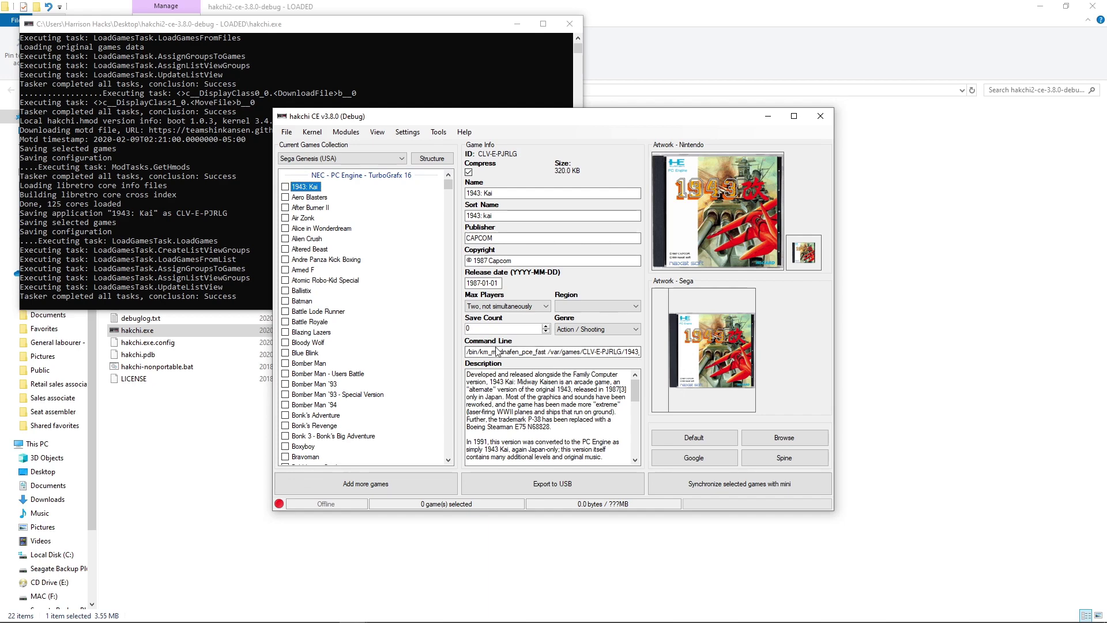
pyautogui.click(317, 198)
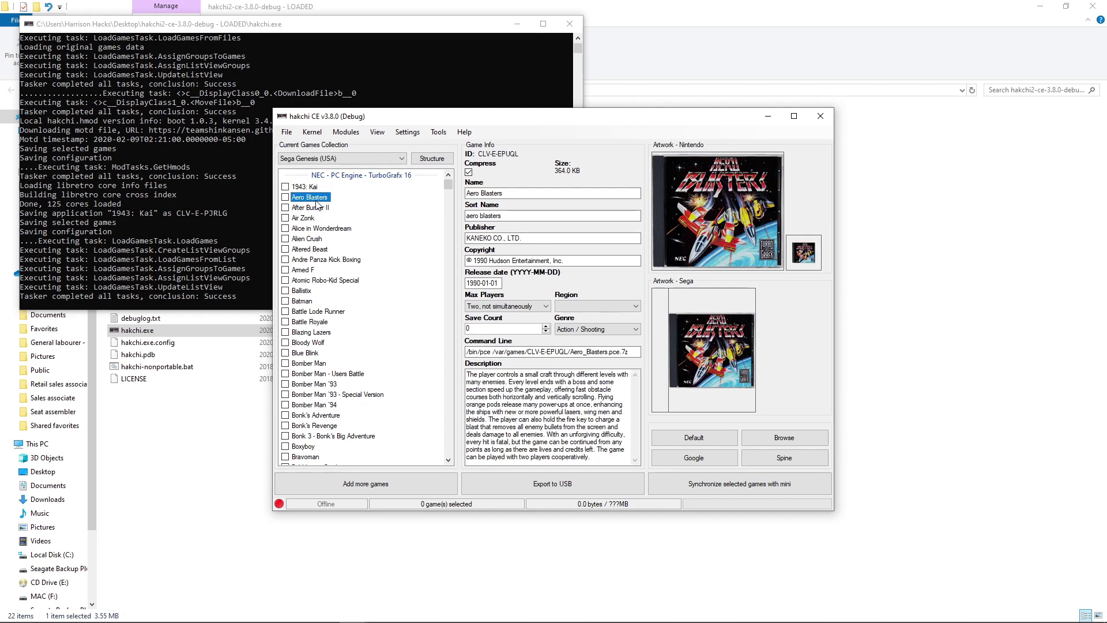
pyautogui.click(312, 188)
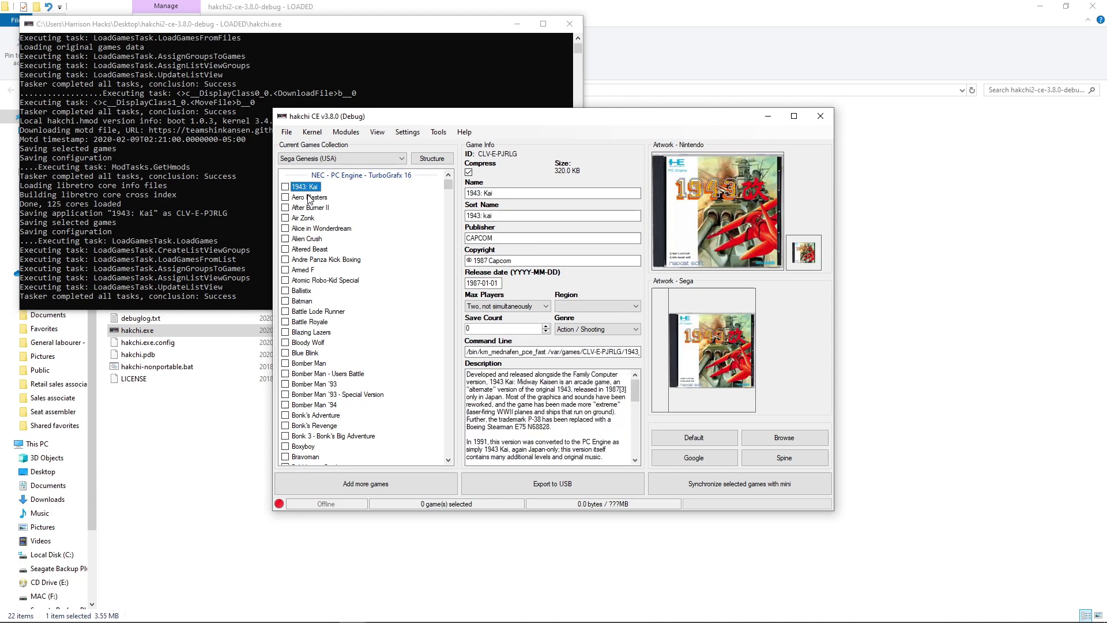
# Select the range of games from Aero Blasters down to Zipang.
pyautogui.click(309, 198)
pyautogui.scroll(-11, 331, 291)
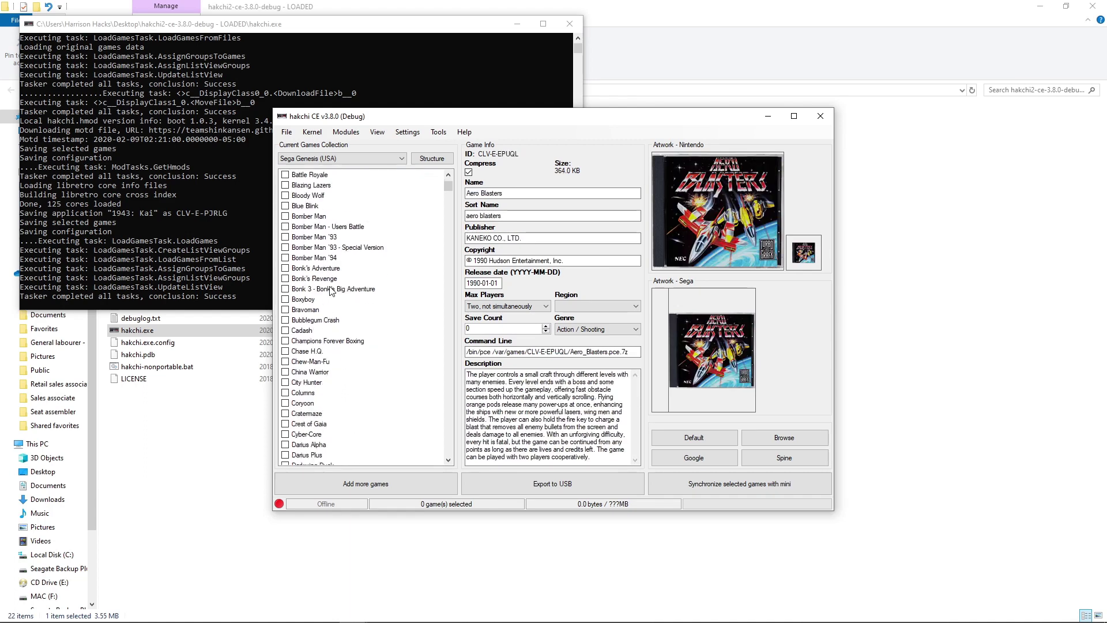
pyautogui.scroll(-20, 331, 291)
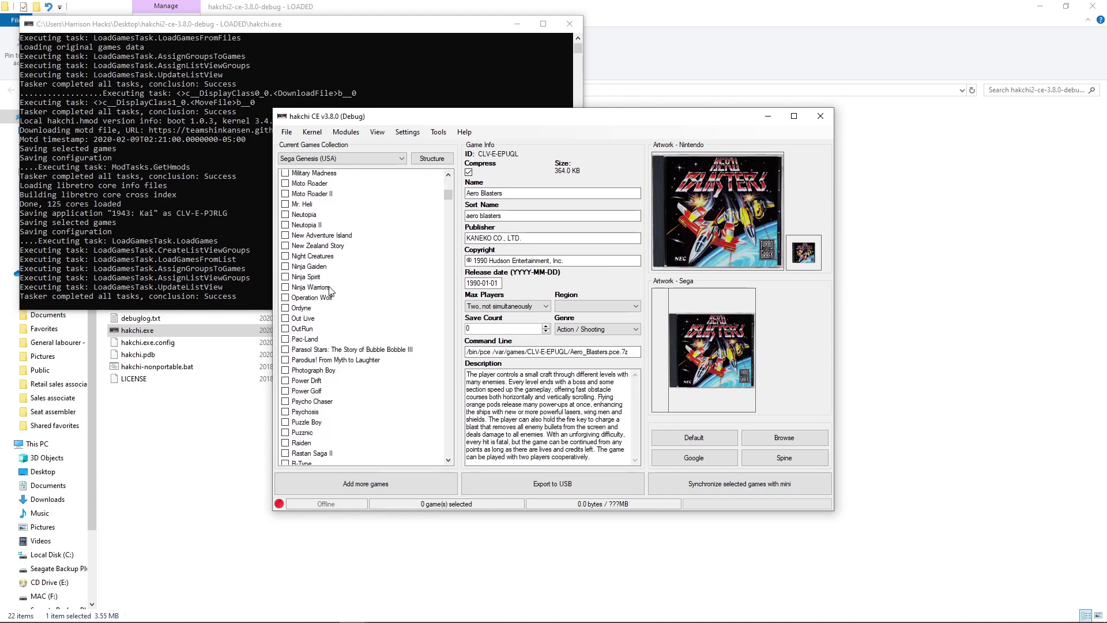
pyautogui.scroll(-20, 331, 291)
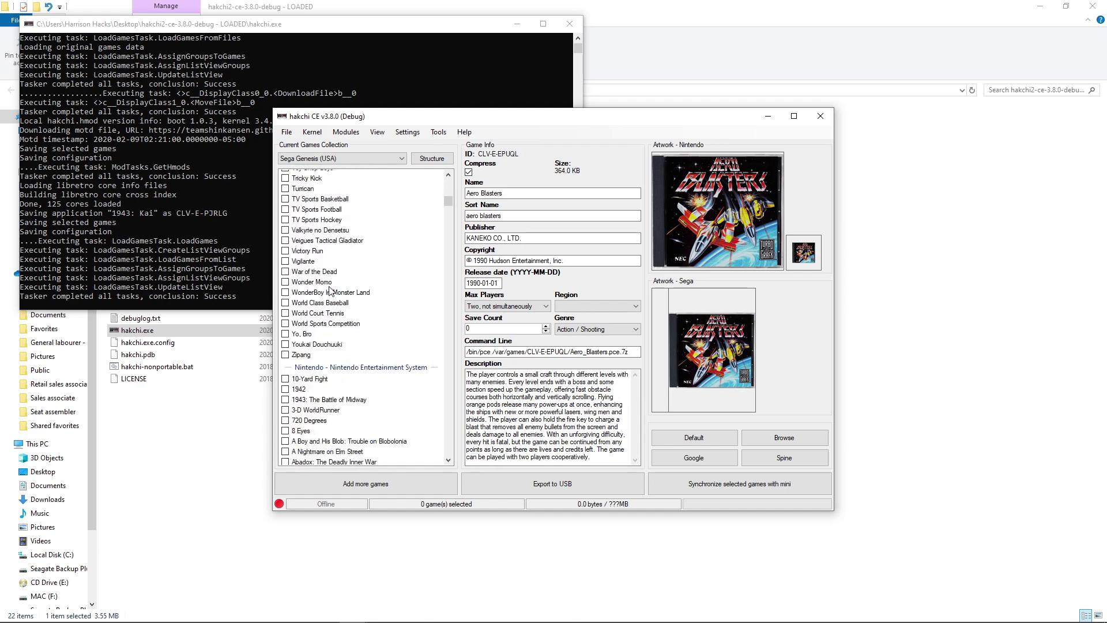
pyautogui.keyDown('shift'); pyautogui.click(306, 356); pyautogui.keyUp('shift')
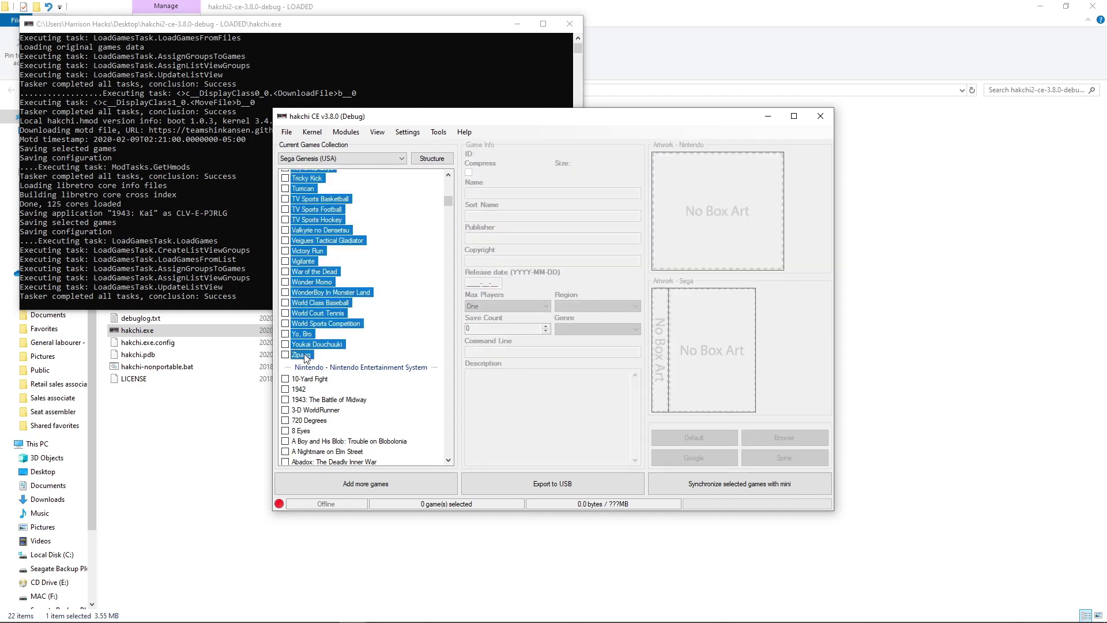
# In the emulation core chooser, select every game from Aero Blasters through Zipang.
pyautogui.rightClick(307, 357)
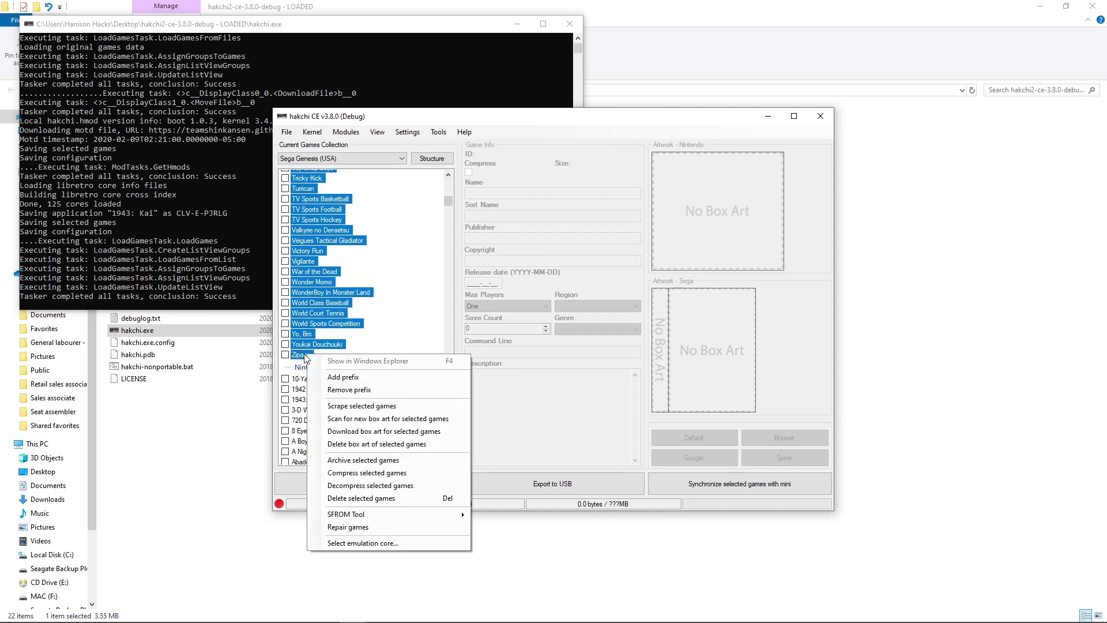
pyautogui.click(376, 543)
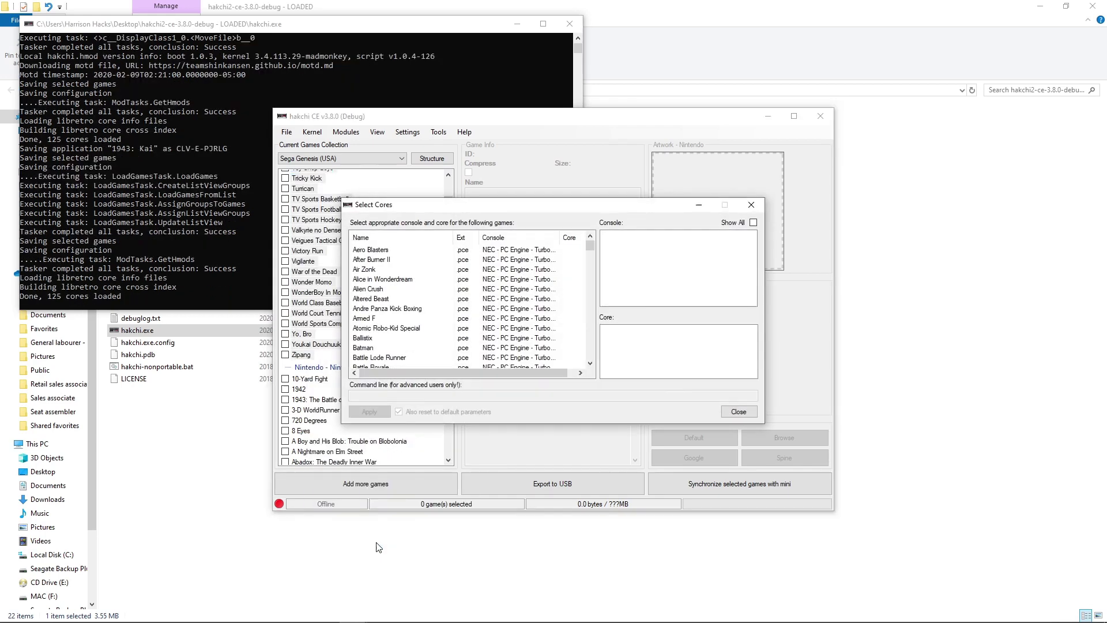
pyautogui.click(368, 279)
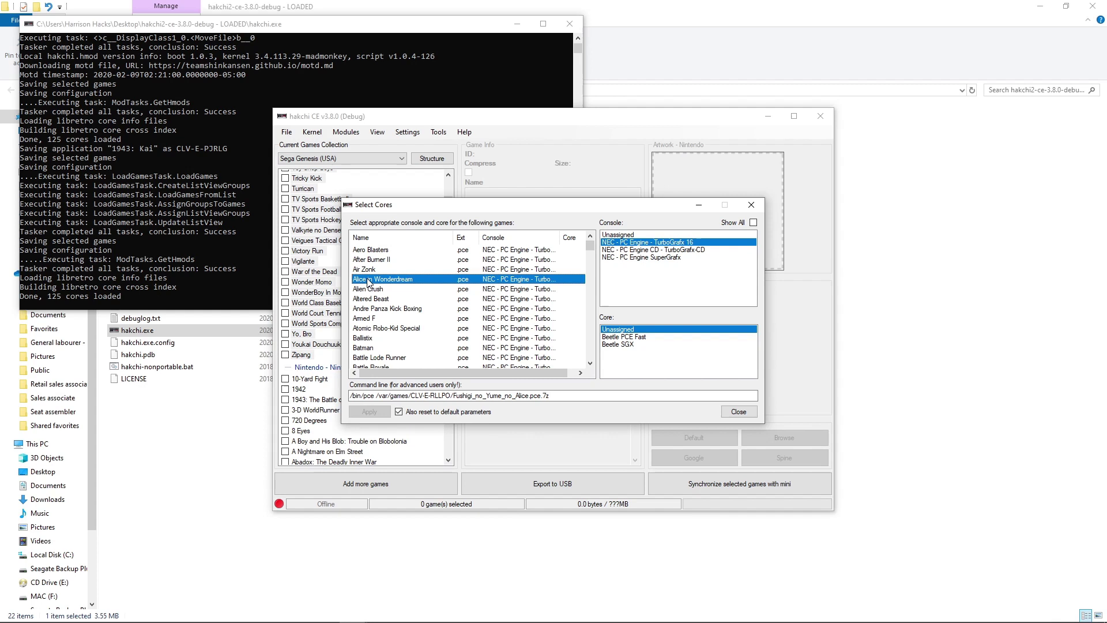
pyautogui.click(383, 249)
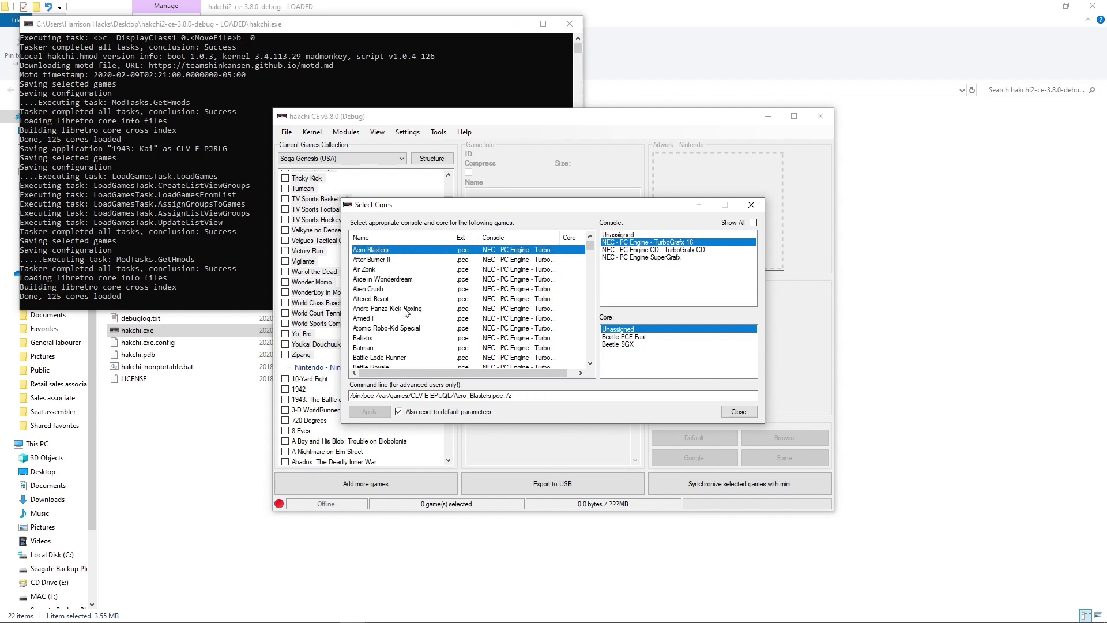
pyautogui.scroll(-20, 407, 312)
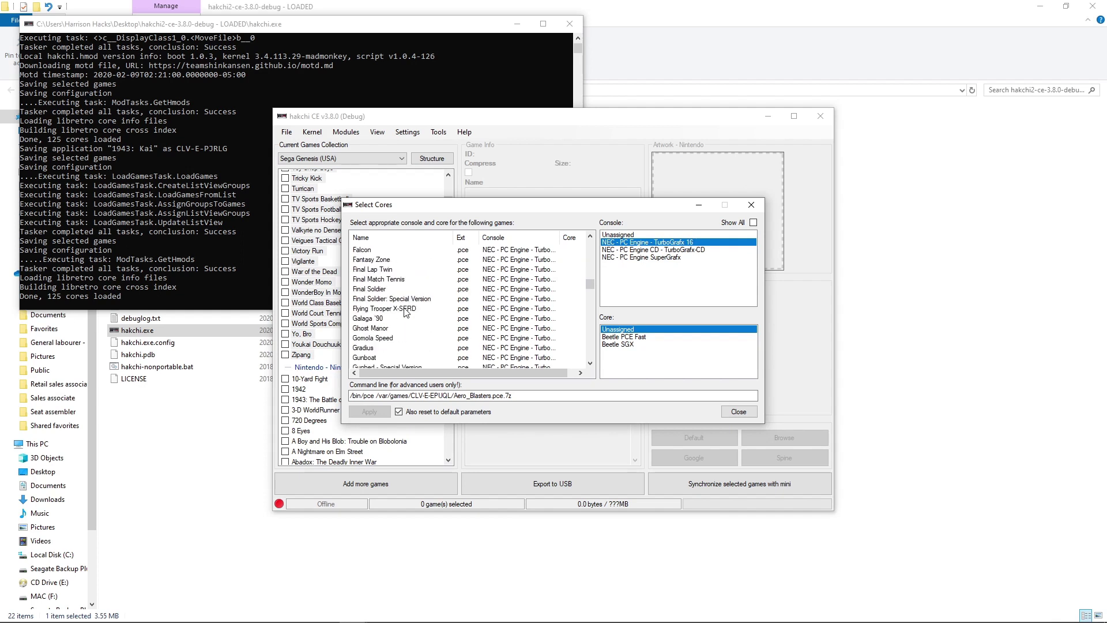
pyautogui.scroll(-15, 407, 312)
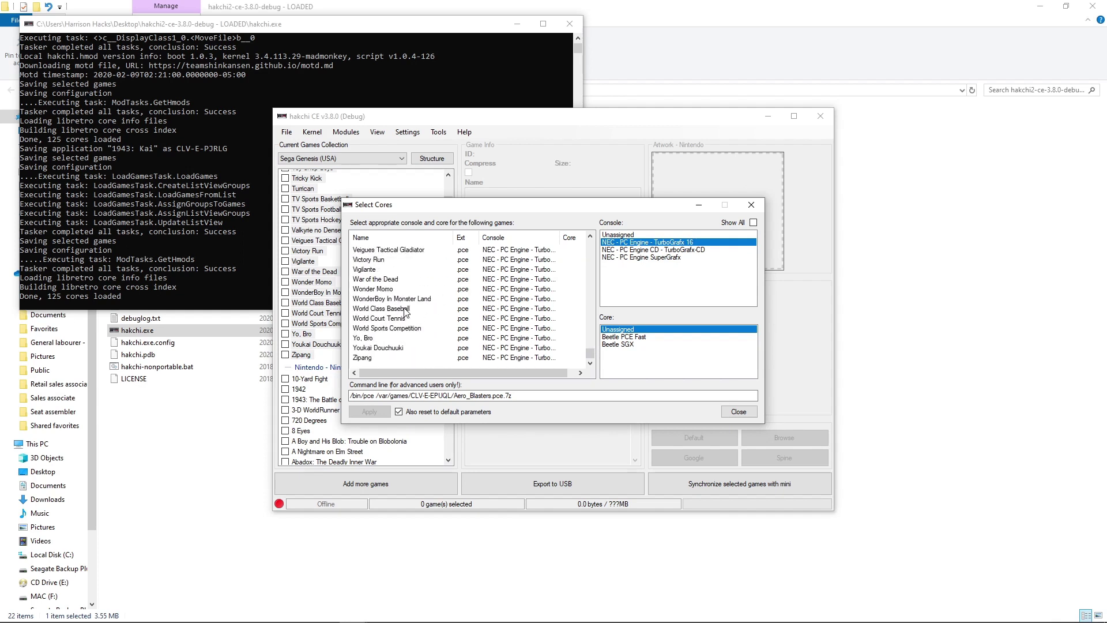
pyautogui.keyDown('shift'); pyautogui.click(362, 358); pyautogui.keyUp('shift')
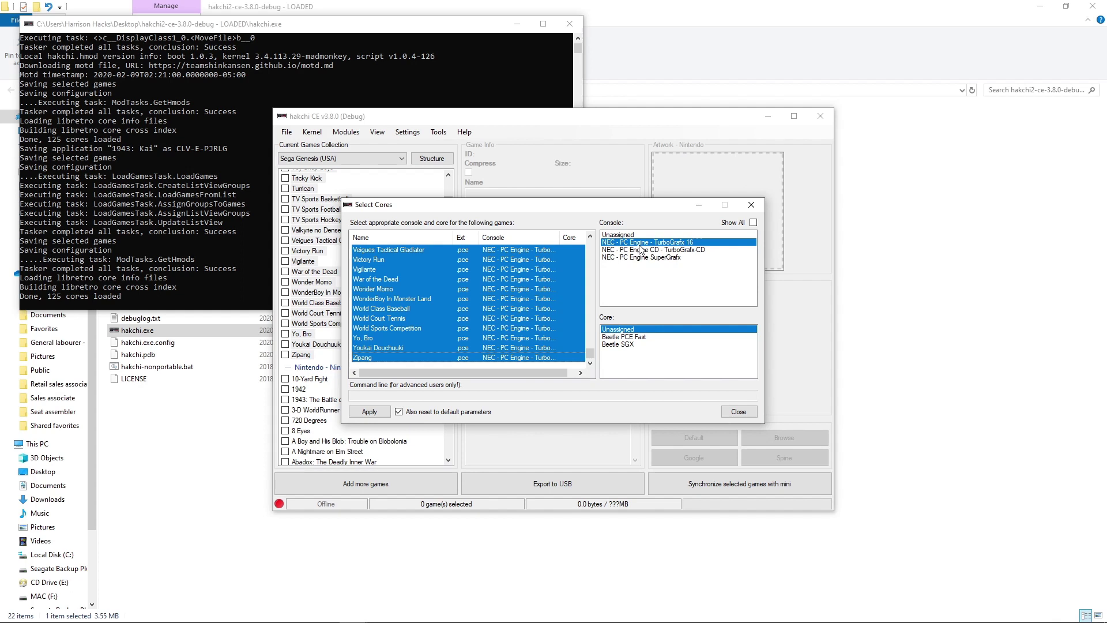
# Assign the Beetle PCE Fast core to all selected games and apply it.
pyautogui.click(615, 337)
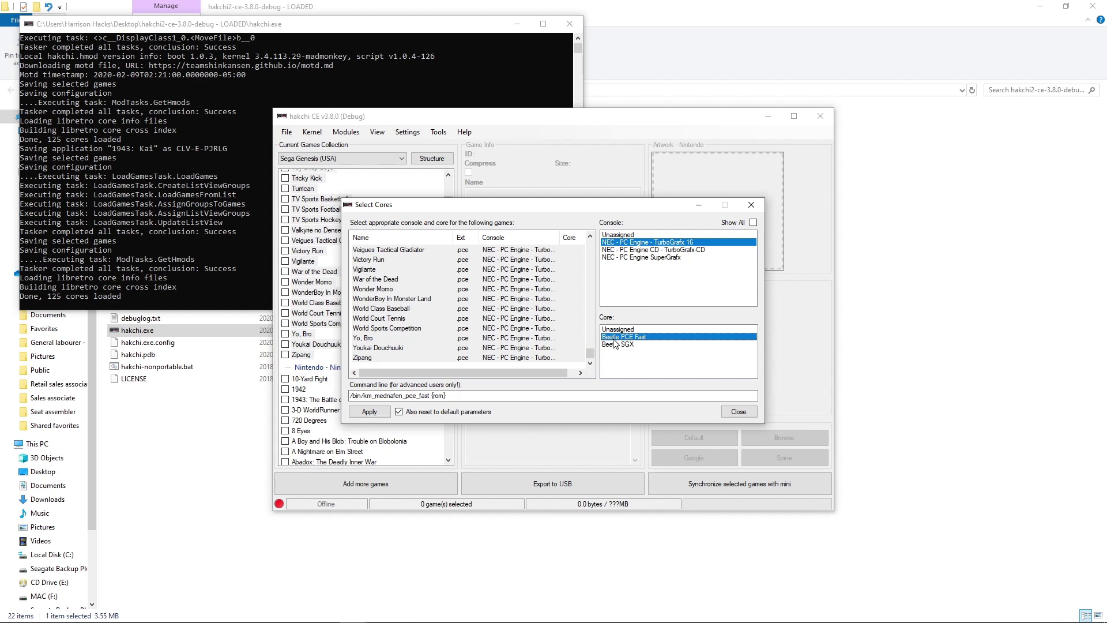
pyautogui.click(374, 416)
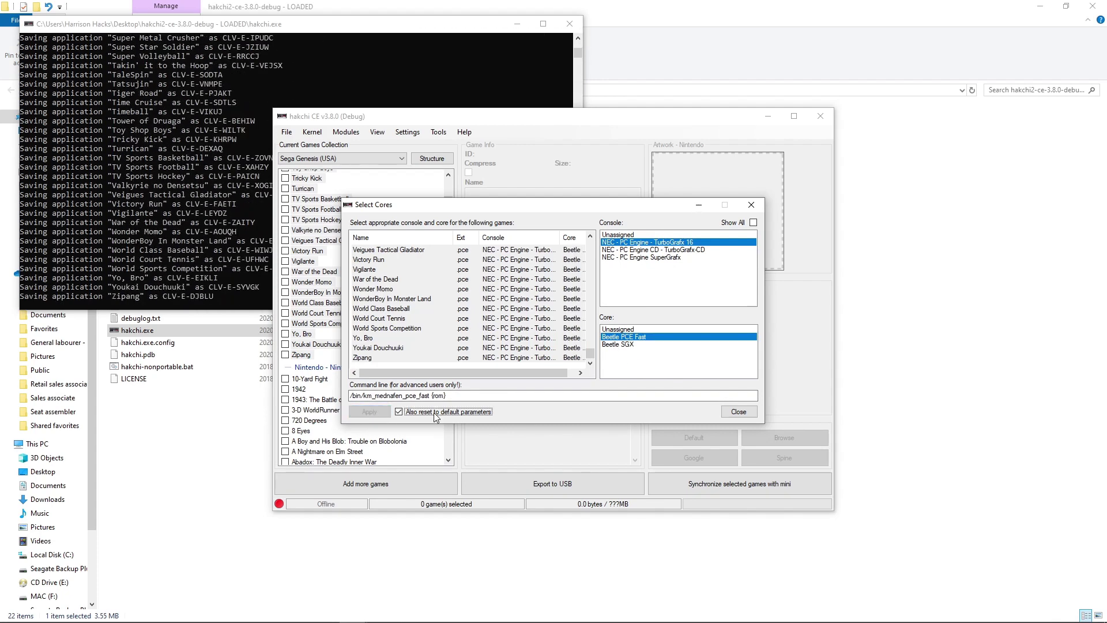
pyautogui.click(725, 409)
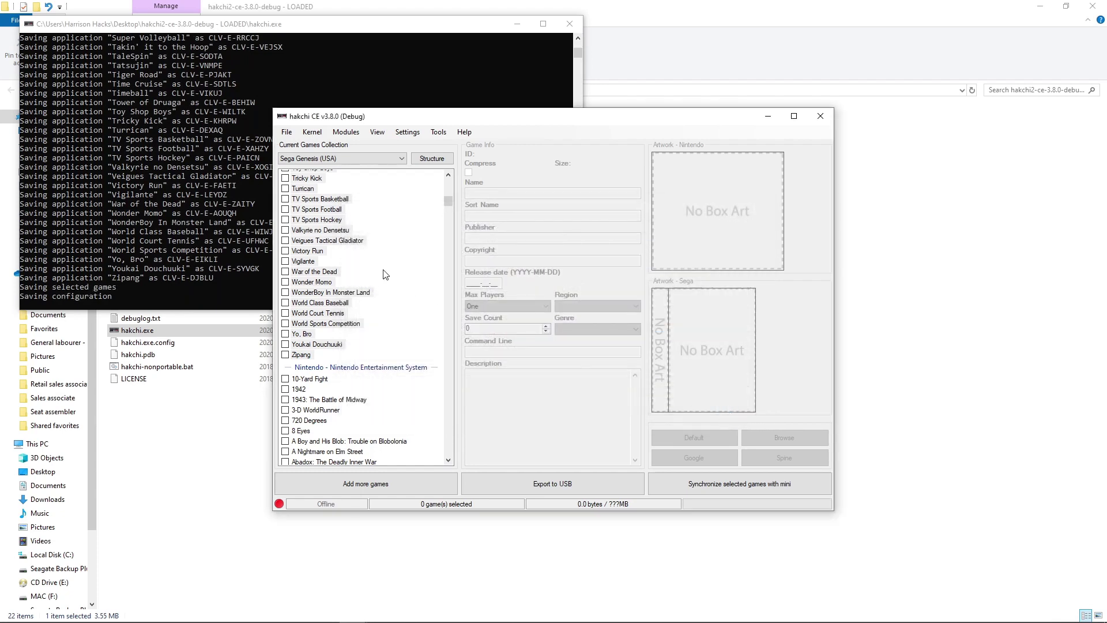
# Check box art and details for Alice in Wonderdream, Armed F, Blue Blink, Bomber Man and others.
pyautogui.click(306, 228)
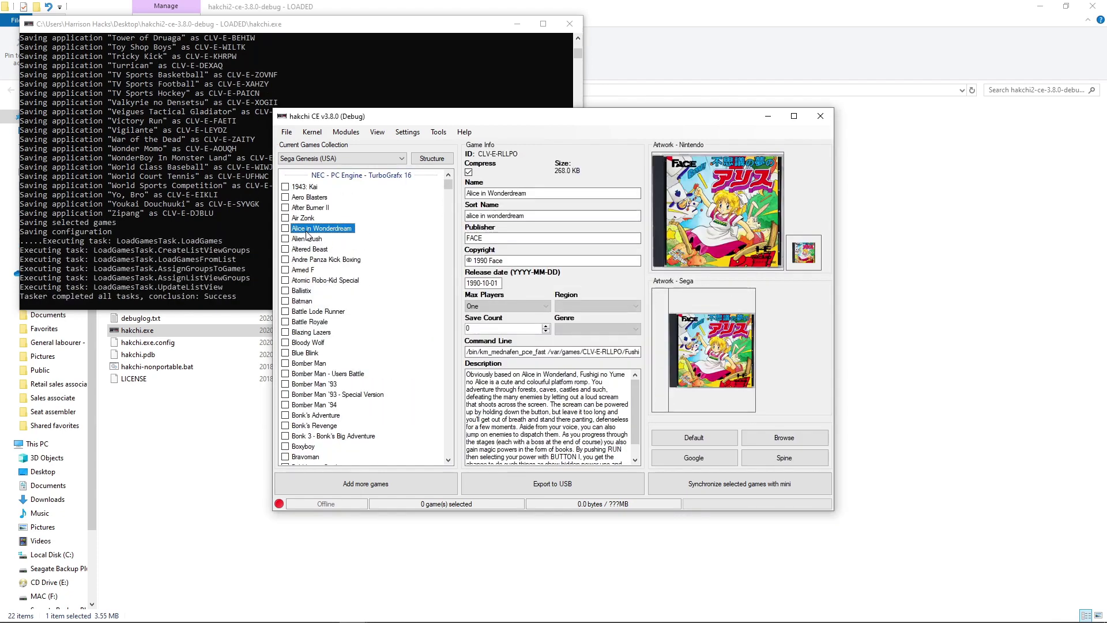
pyautogui.click(299, 209)
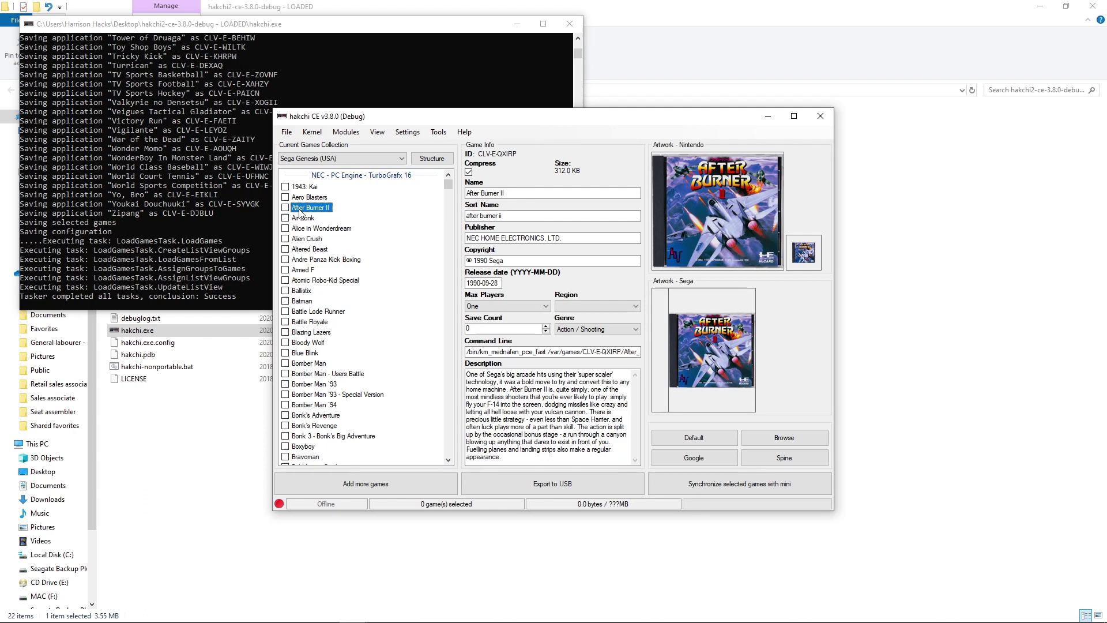
pyautogui.click(302, 270)
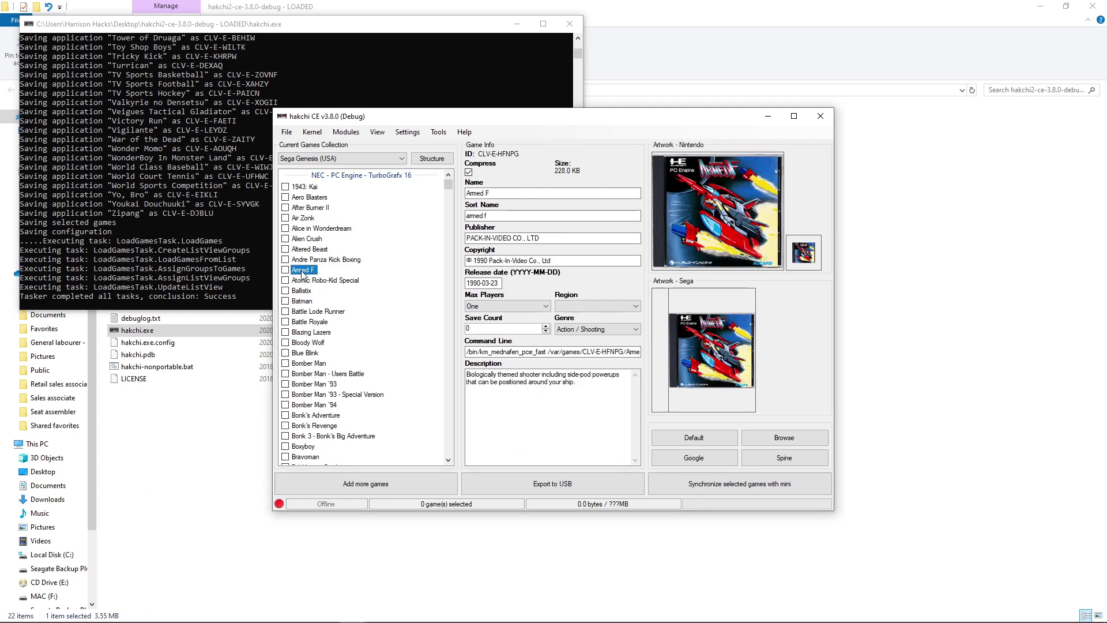
pyautogui.click(311, 323)
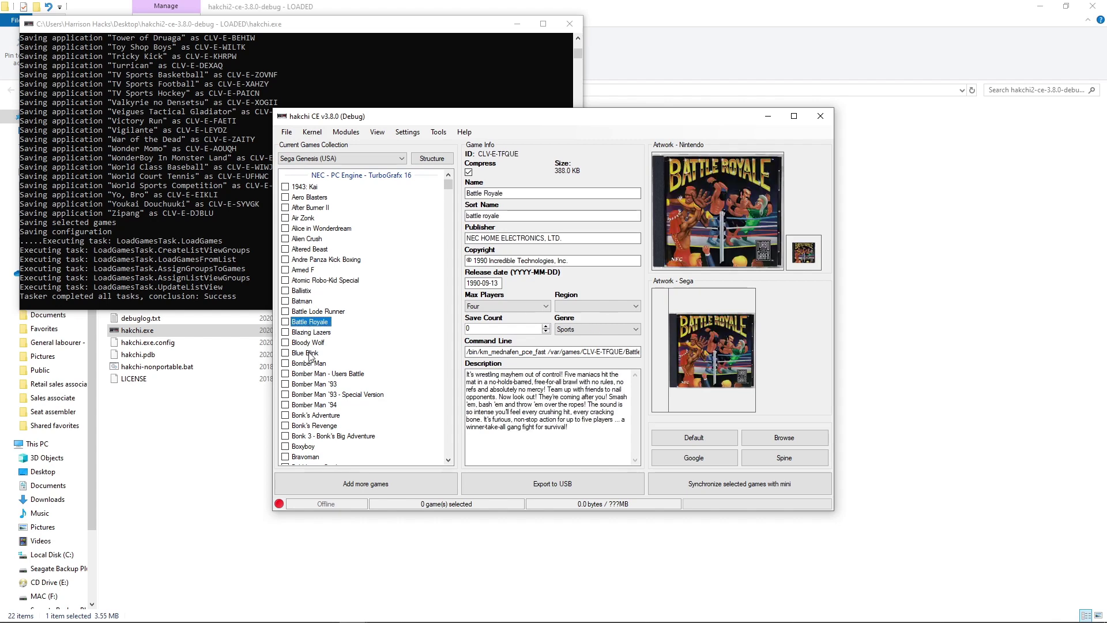
pyautogui.click(311, 353)
pyautogui.click(311, 385)
pyautogui.click(312, 406)
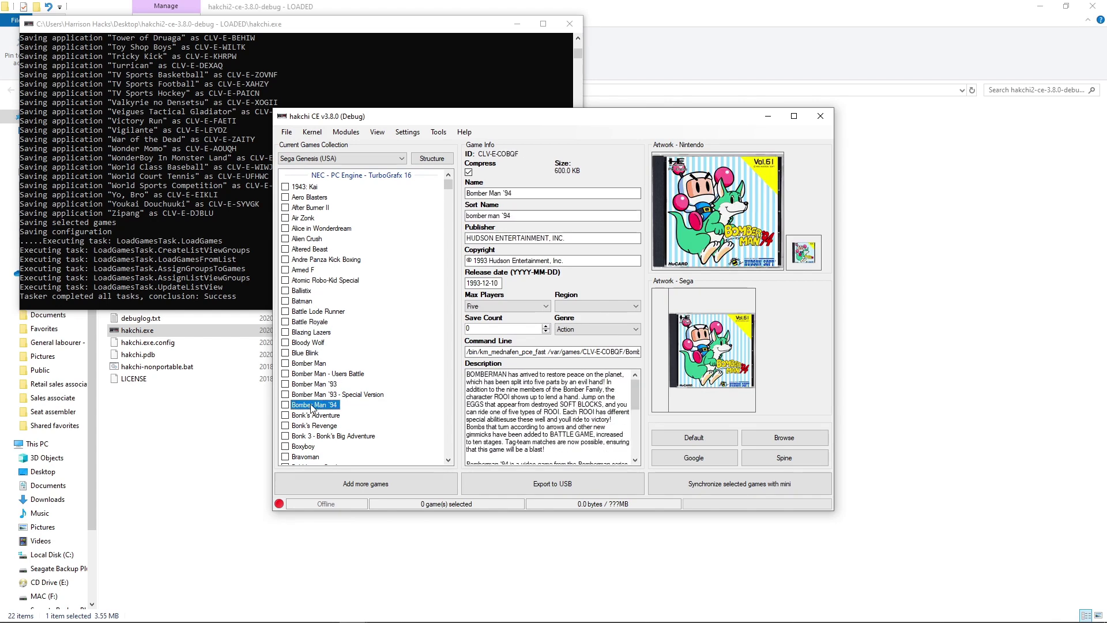
pyautogui.click(315, 426)
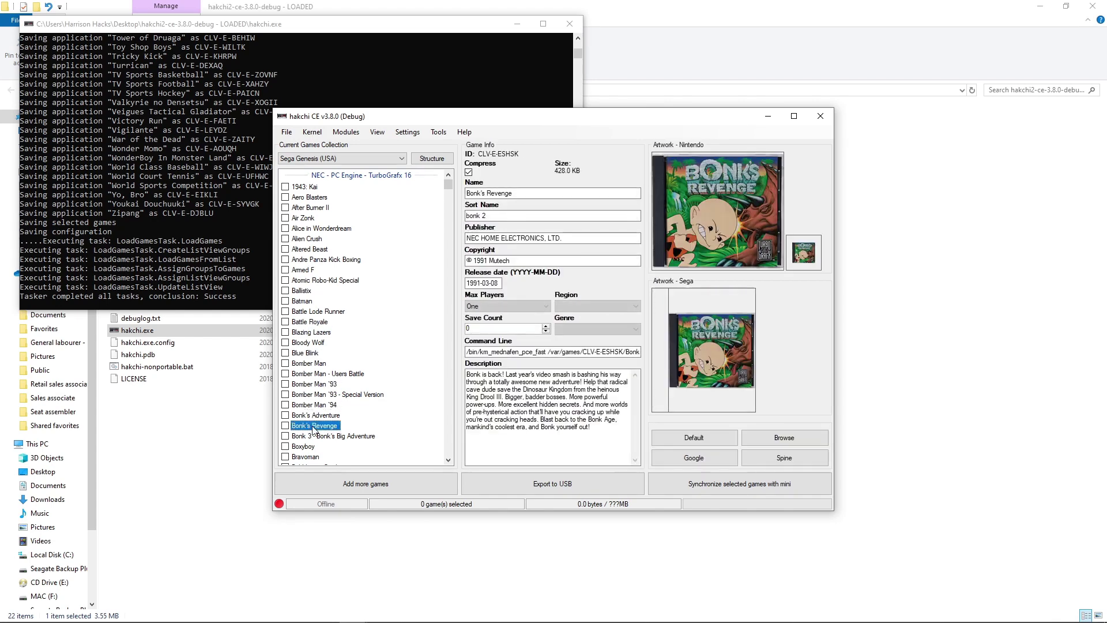
# Review Andre Panza Kick Boxing, 1943: Kai and Batman, confirming the mednafen pce_fast command line.
pyautogui.click(326, 259)
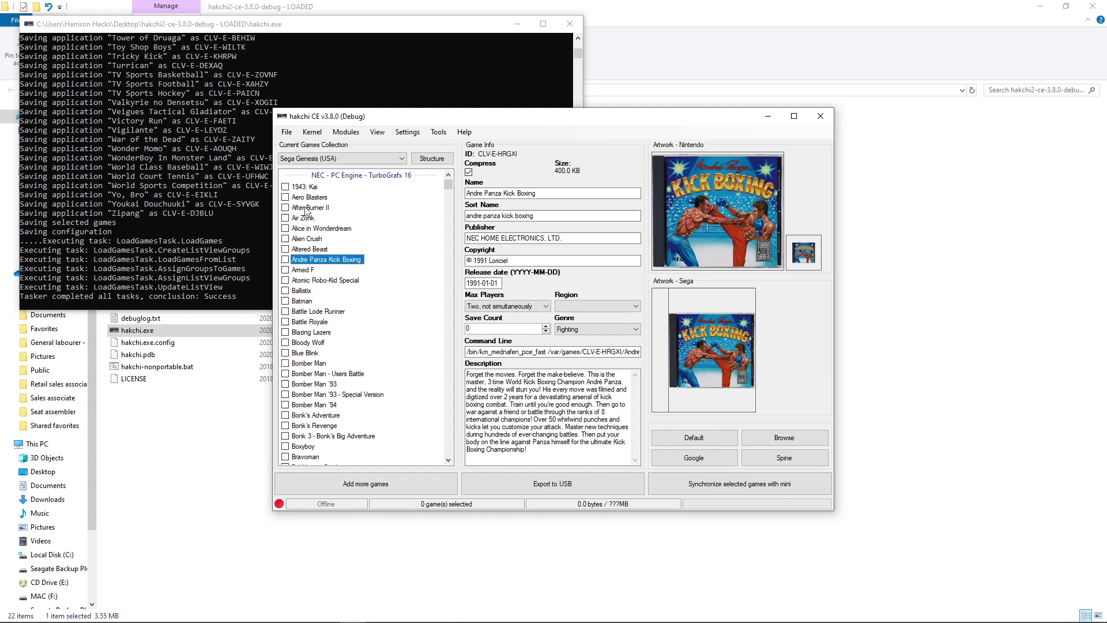
pyautogui.click(306, 189)
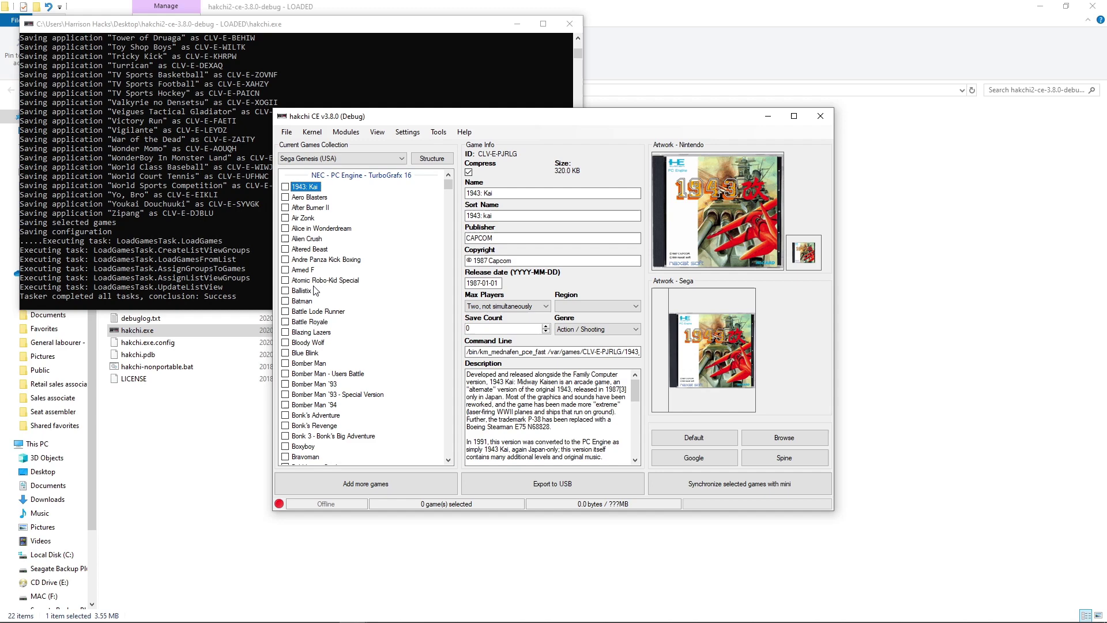
pyautogui.click(305, 302)
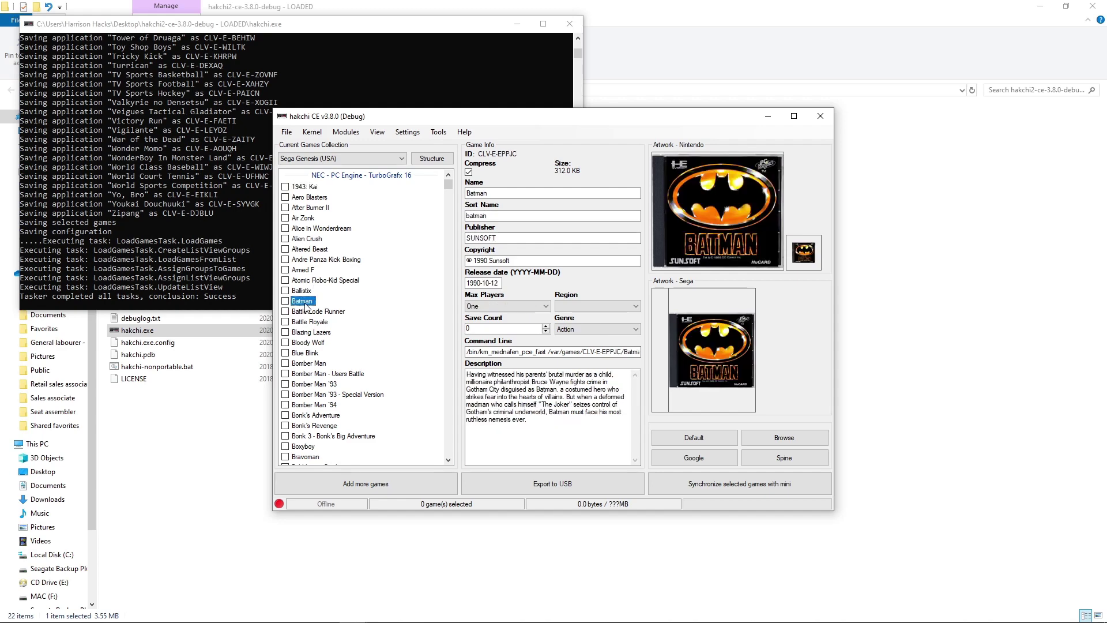